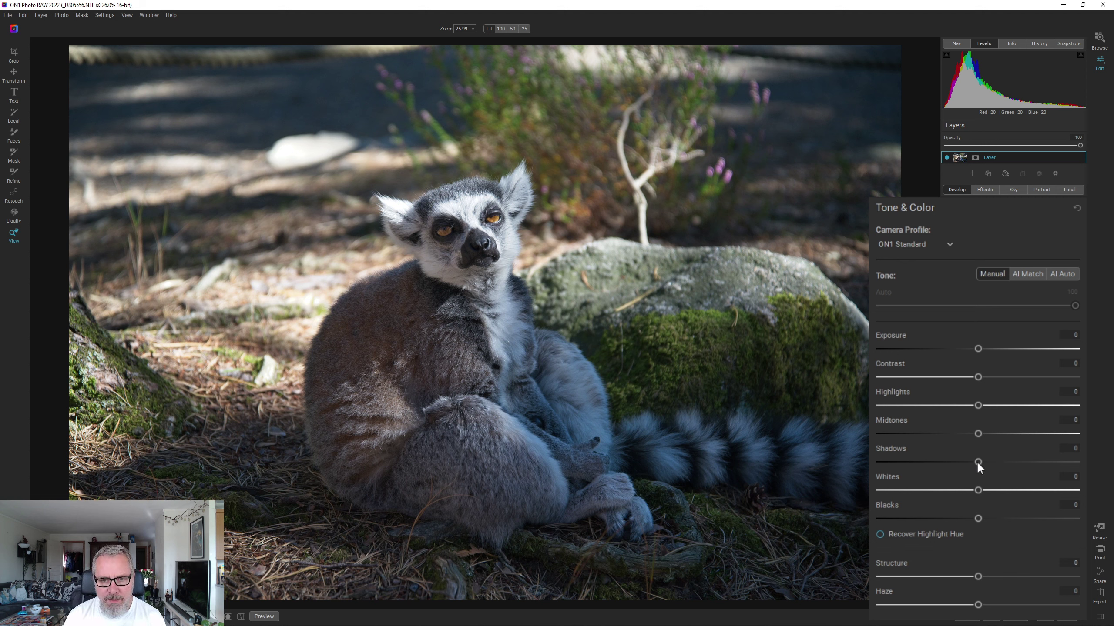
# Set Shadows 38, Highlights -74, Blacks -4, Contrast 20, Midtones 10, and reduce Haze.
pyautogui.moveTo(979, 464); pyautogui.dragTo(1016, 466)
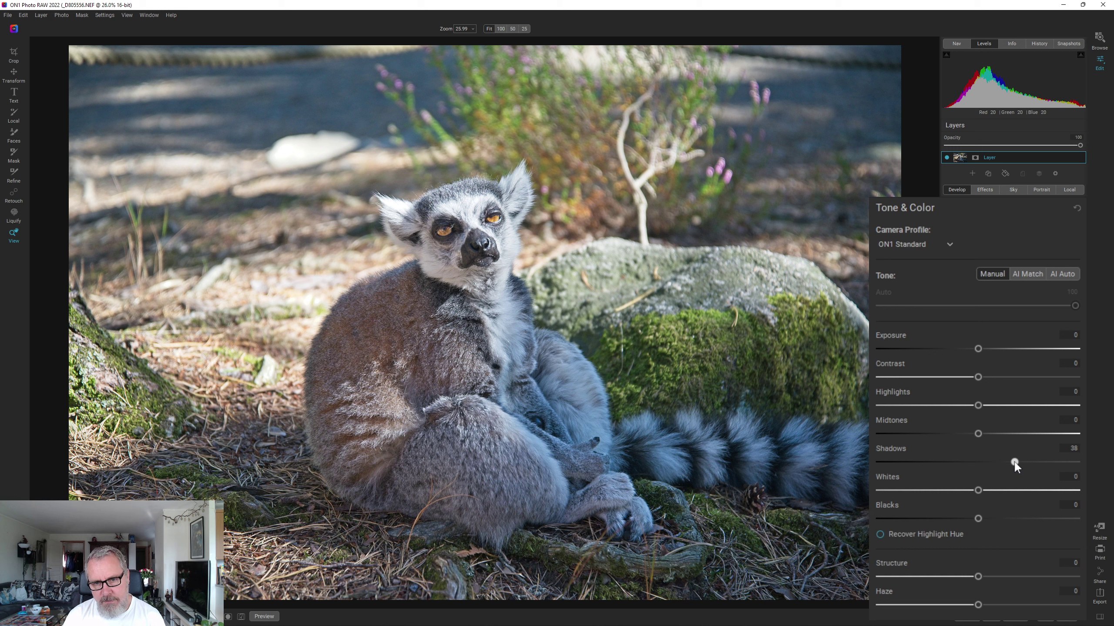
pyautogui.moveTo(977, 406); pyautogui.dragTo(908, 410)
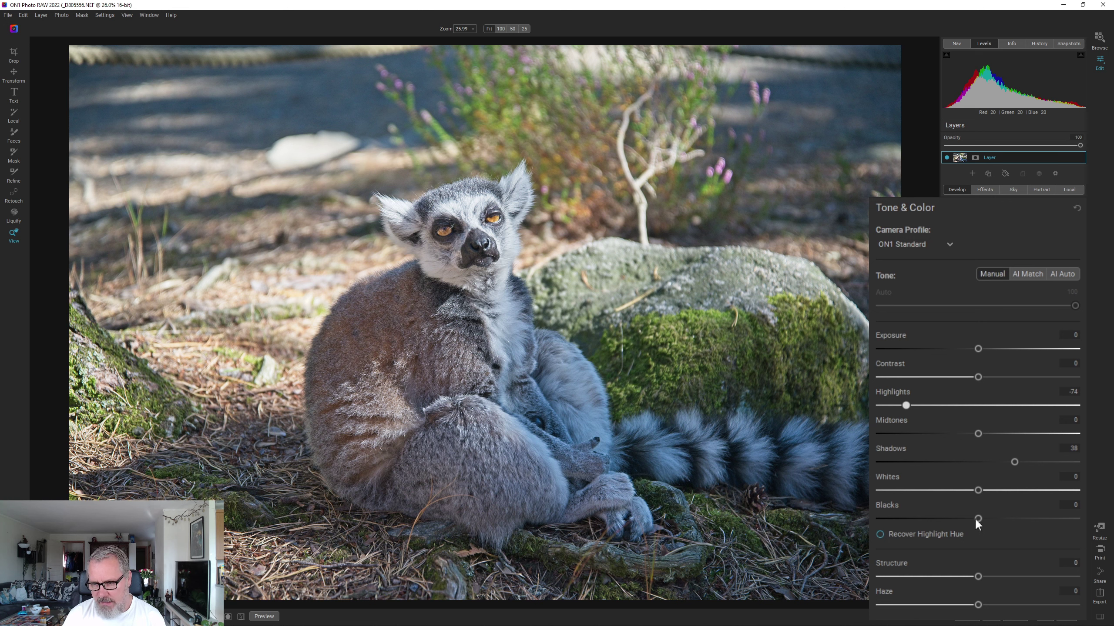
pyautogui.moveTo(974, 519); pyautogui.dragTo(974, 519)
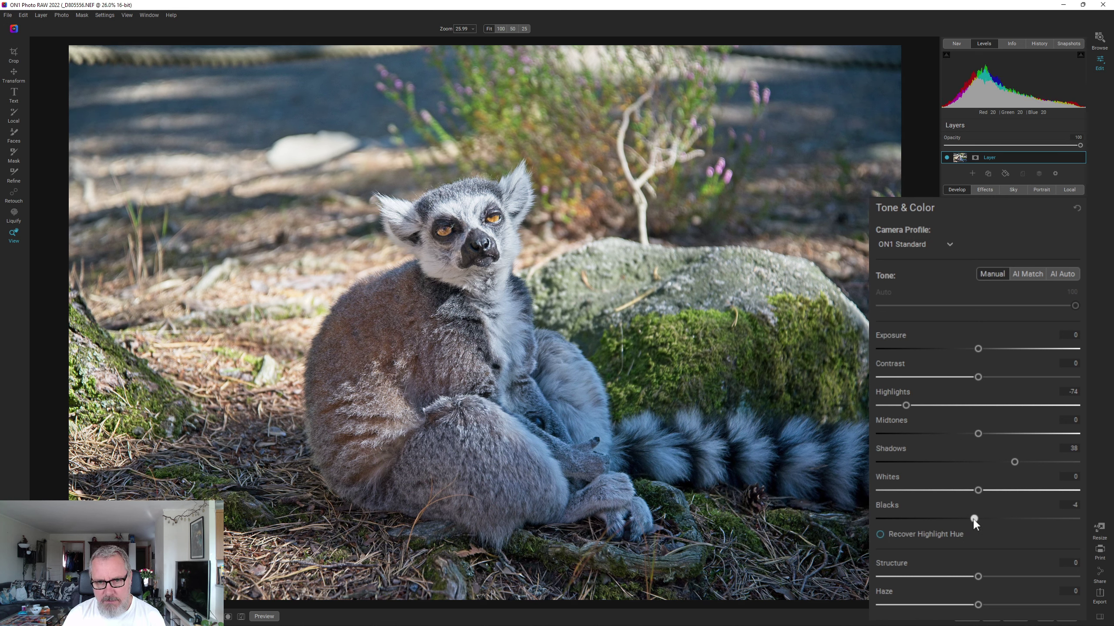
pyautogui.moveTo(979, 377); pyautogui.dragTo(997, 377)
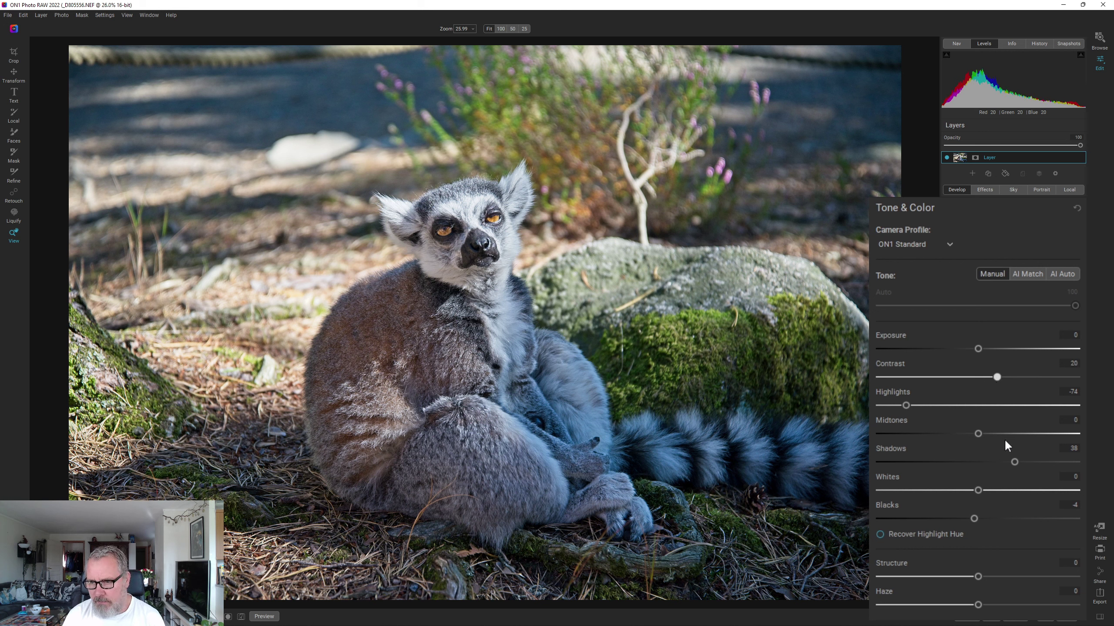
pyautogui.moveTo(980, 433); pyautogui.dragTo(988, 435)
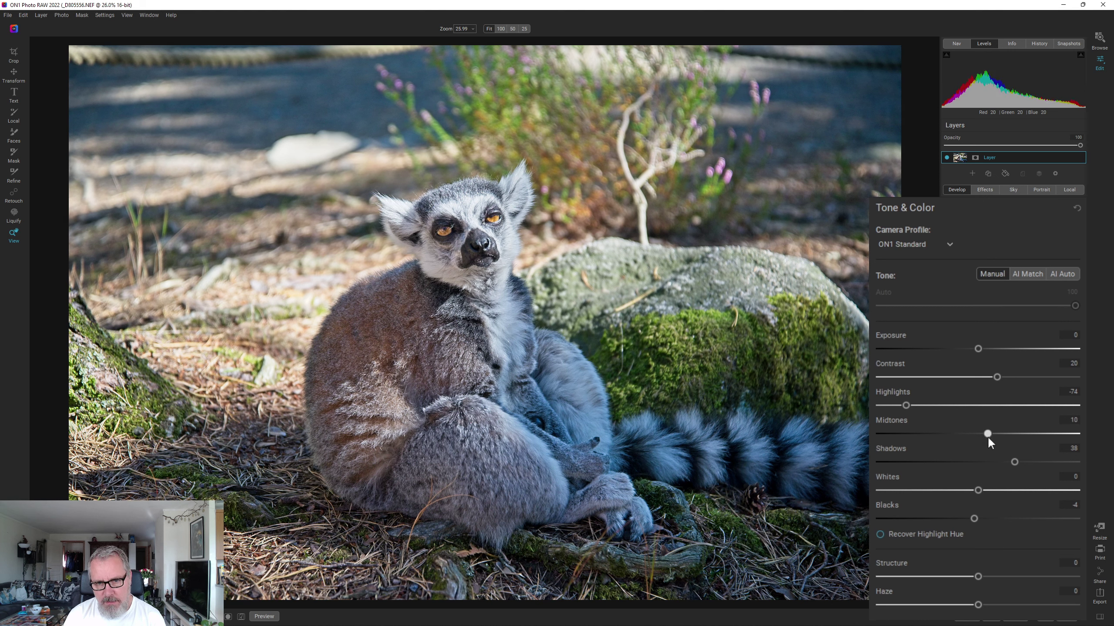
pyautogui.click(964, 604)
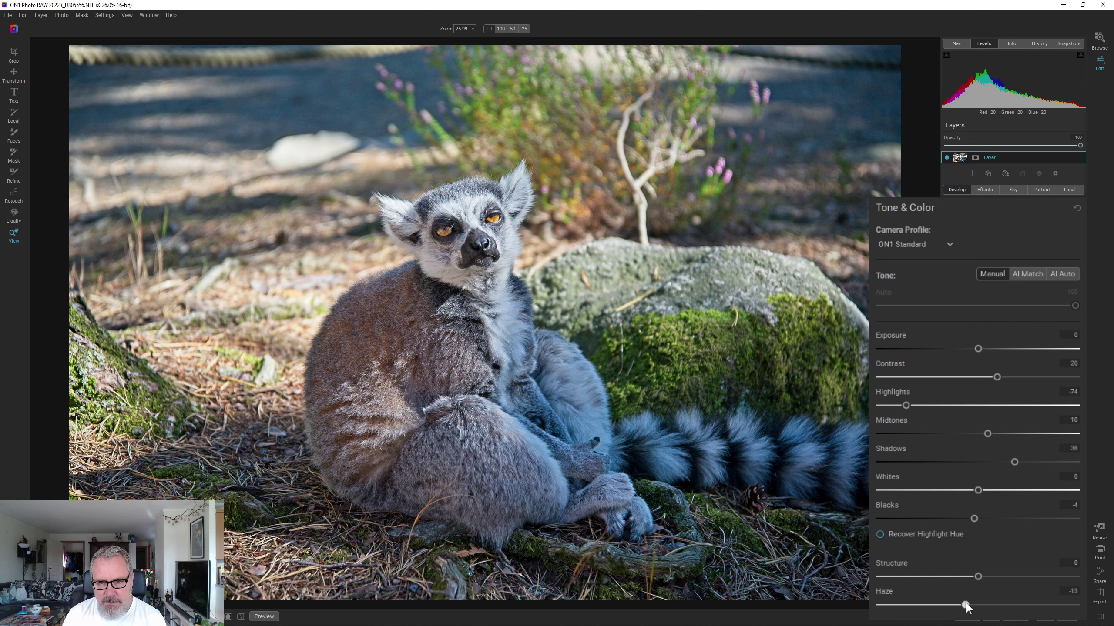
pyautogui.moveTo(966, 604); pyautogui.dragTo(960, 605)
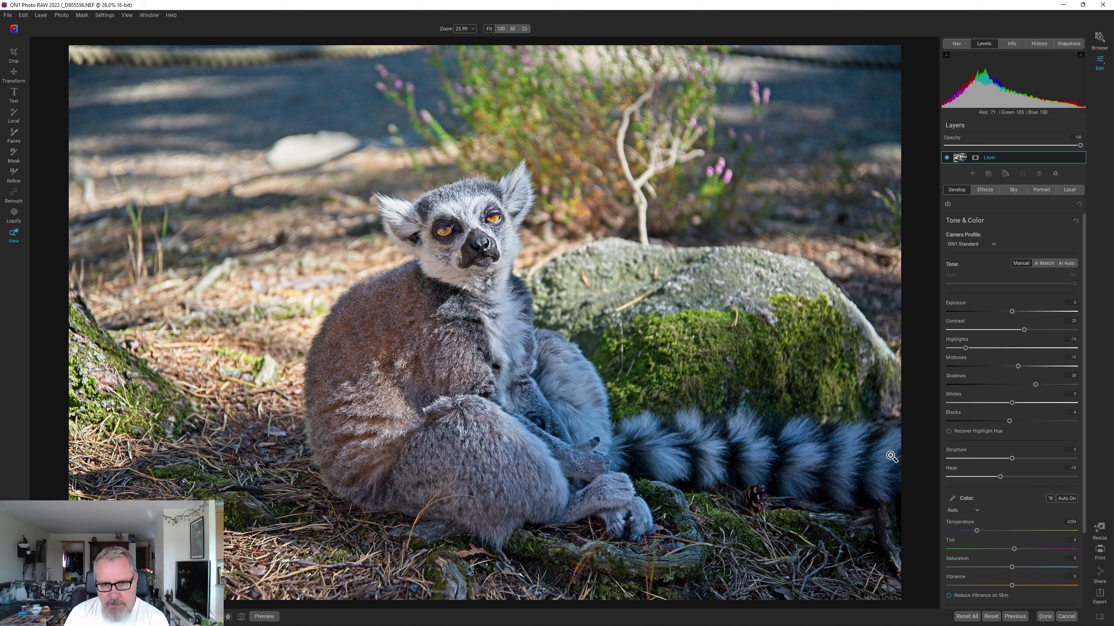
pyautogui.click(985, 190)
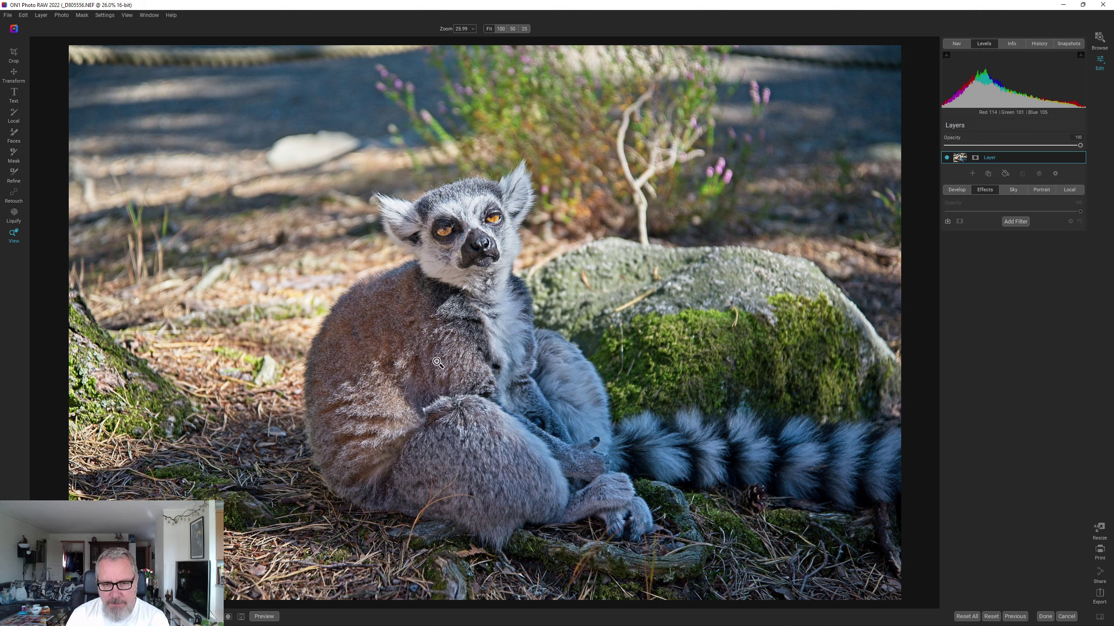
# Add Dynamic Contrast (Medium 15, Large 20), compare it on and off, then add a mask.
pyautogui.click(1017, 222)
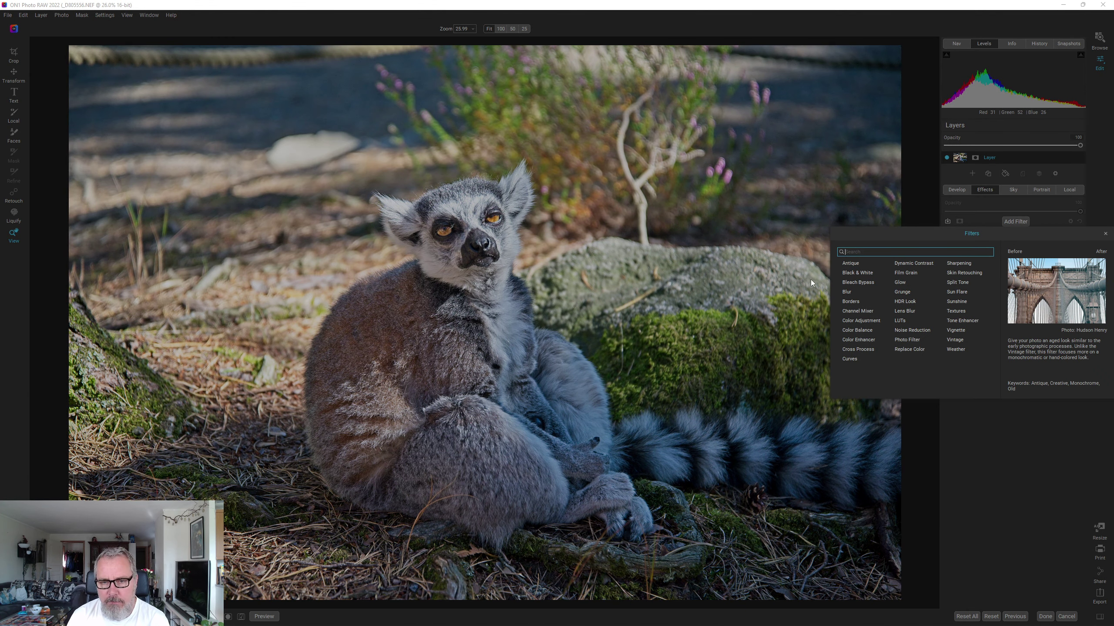
pyautogui.click(910, 263)
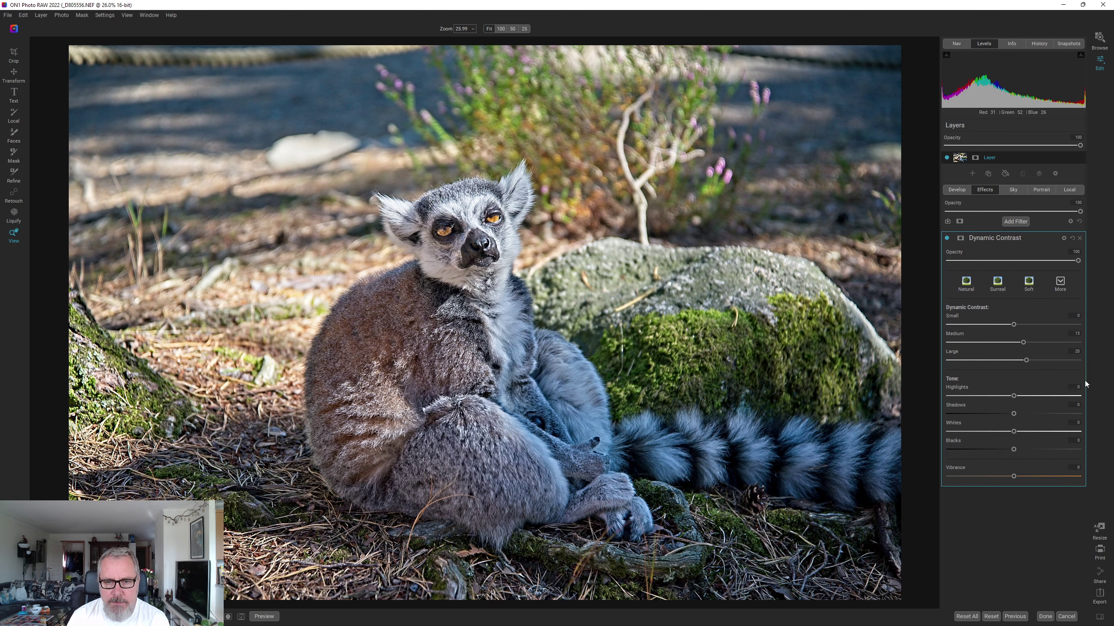
pyautogui.click(947, 238)
pyautogui.click(947, 238)
pyautogui.click(947, 238)
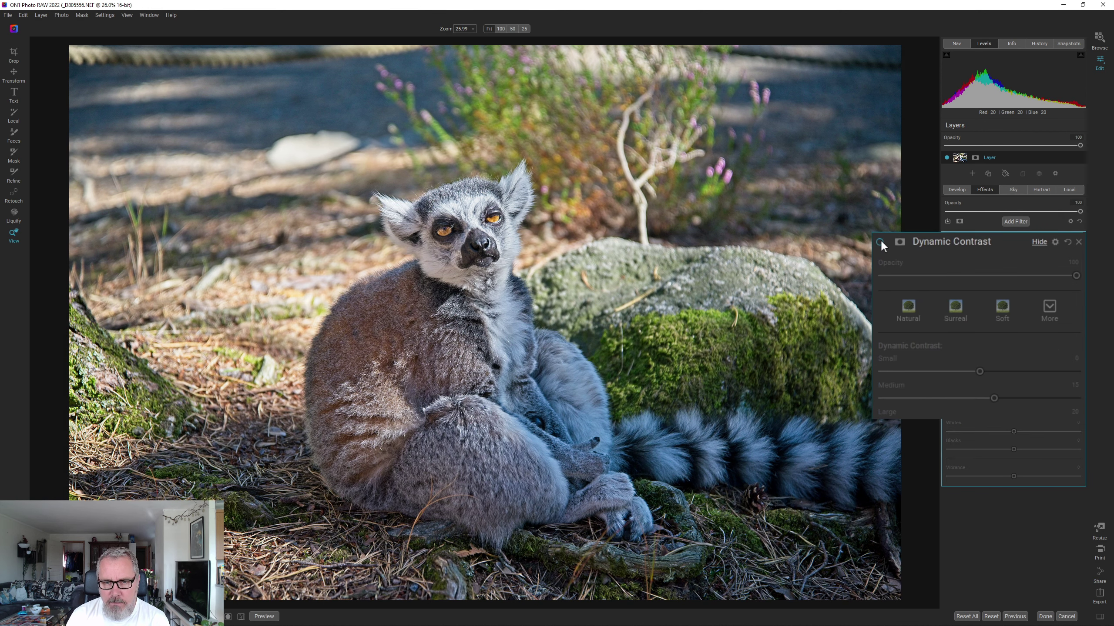
pyautogui.click(947, 238)
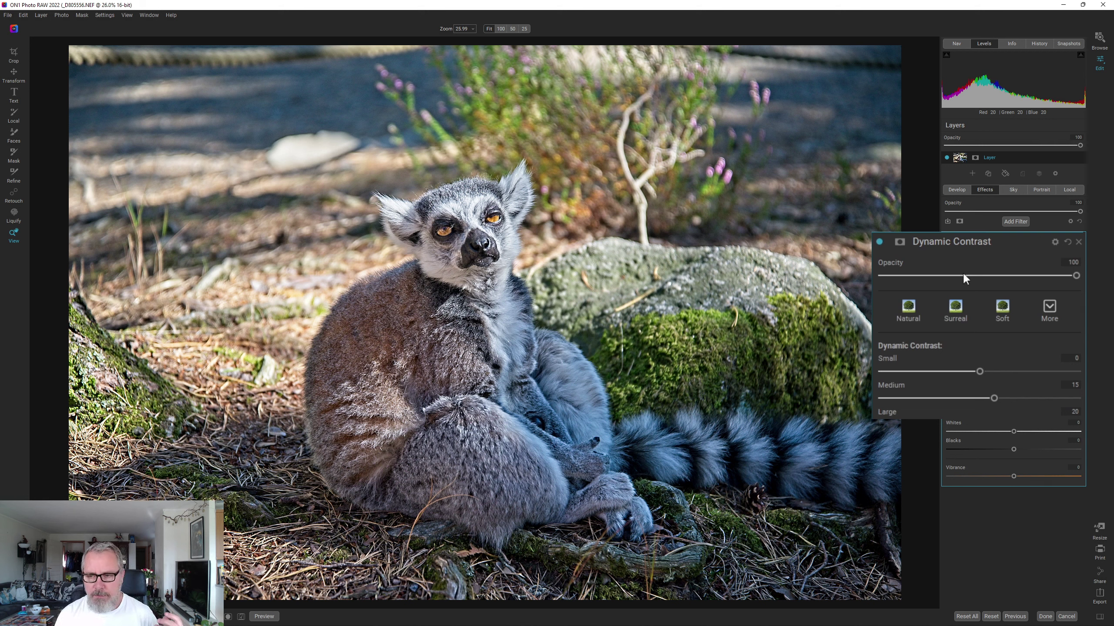
pyautogui.click(900, 240)
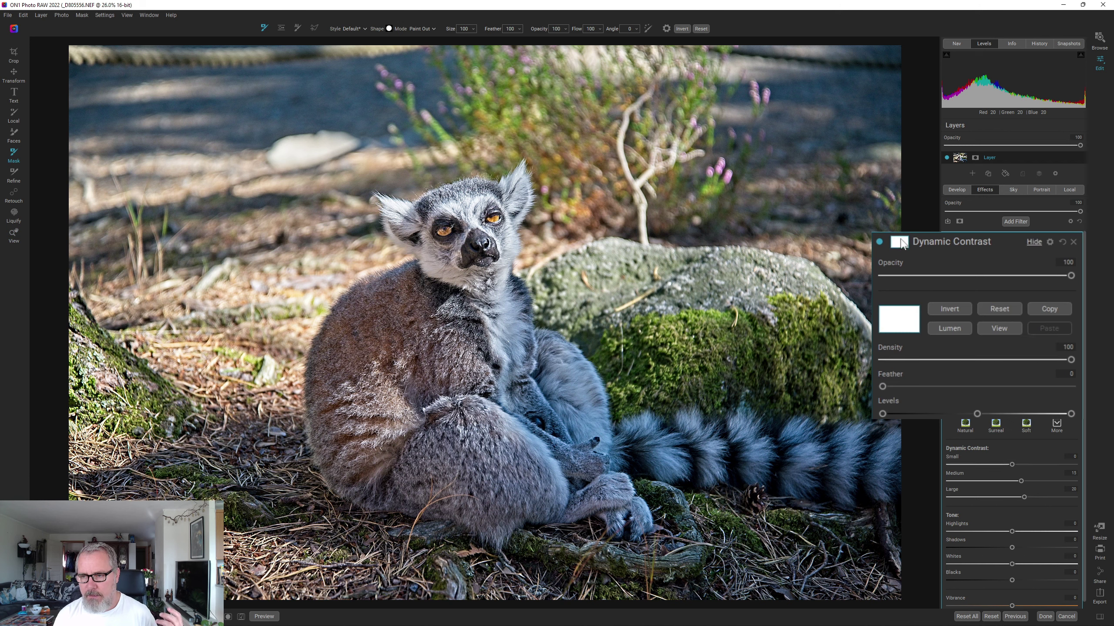
# Invert the mask and paint Dynamic Contrast back onto the lemur's head, body and tail.
pyautogui.click(945, 308)
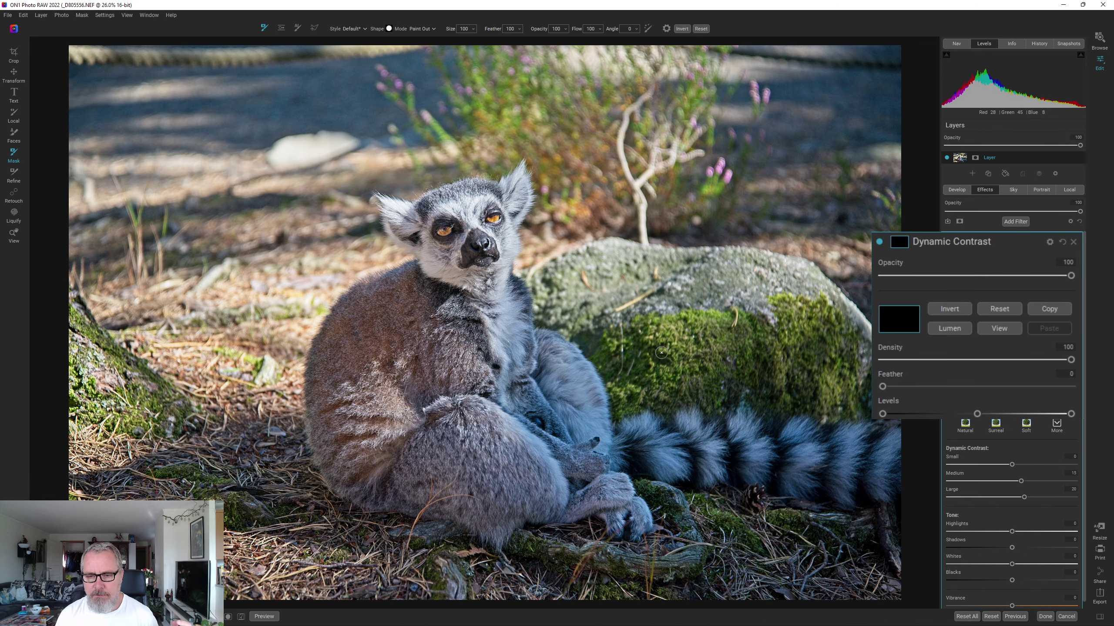
pyautogui.press('x')
pyautogui.press(']')
pyautogui.hotkey('ctrl', 'm')
pyautogui.moveTo(392, 208)
pyautogui.mouseDown()
pyautogui.moveTo(440, 252)
pyautogui.moveTo(426, 208)
pyautogui.moveTo(489, 191)
pyautogui.moveTo(397, 210)
pyautogui.moveTo(456, 242)
pyautogui.moveTo(455, 213)
pyautogui.moveTo(500, 208)
pyautogui.moveTo(463, 224)
pyautogui.moveTo(501, 232)
pyautogui.moveTo(520, 183)
pyautogui.moveTo(512, 218)
pyautogui.moveTo(524, 201)
pyautogui.moveTo(508, 221)
pyautogui.moveTo(520, 174)
pyautogui.moveTo(501, 192)
pyautogui.mouseUp()
pyautogui.press('[')
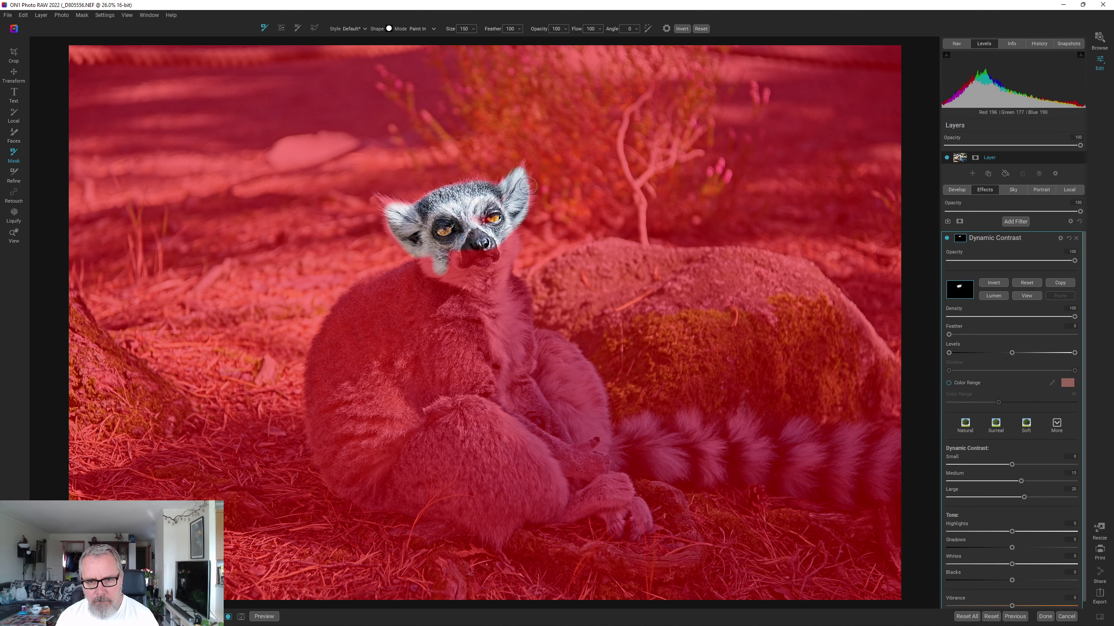
pyautogui.press('[')
pyautogui.press('[')
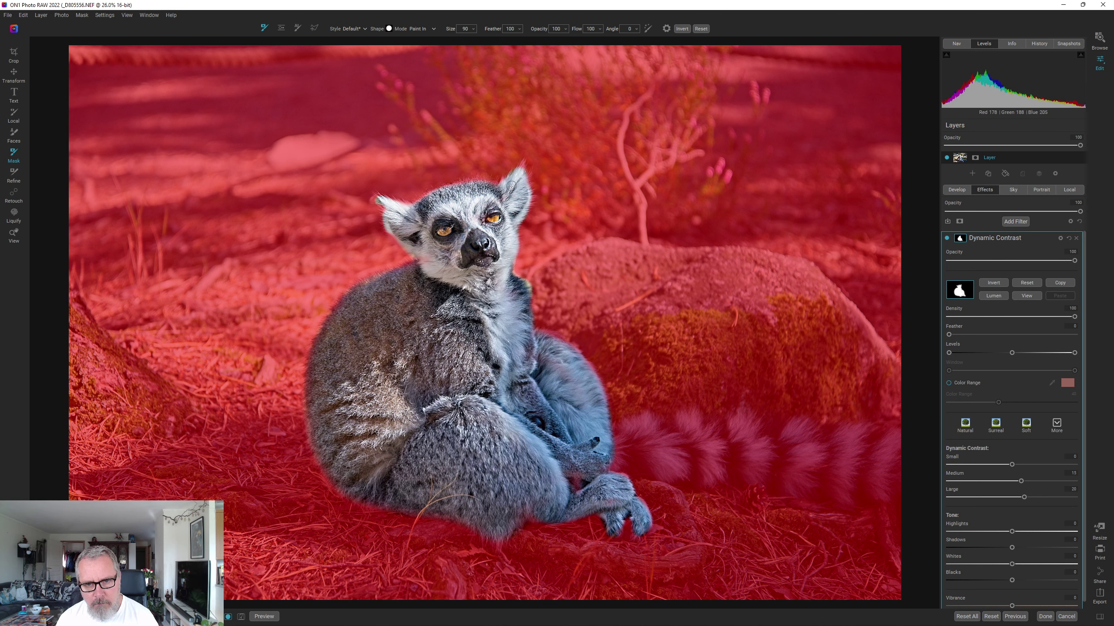
pyautogui.press(']')
pyautogui.press(']')
pyautogui.press(']')
pyautogui.moveTo(636, 443); pyautogui.dragTo(833, 465)
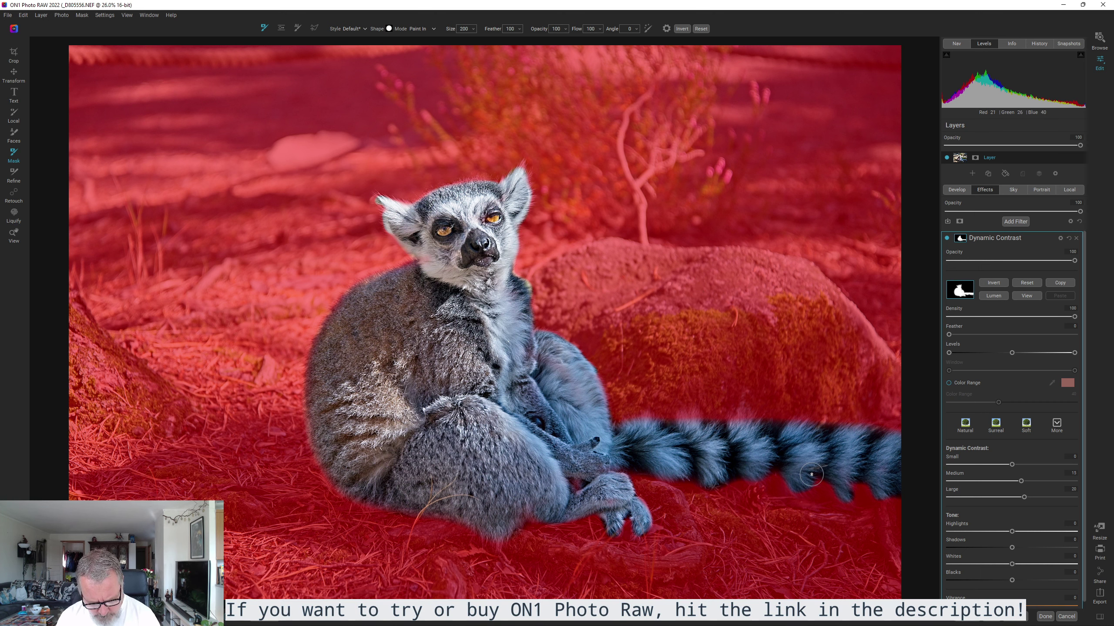
# Compare the masked Dynamic Contrast on and off, copy the lemur mask, and view its overlay.
pyautogui.hotkey('ctrl', 'm')
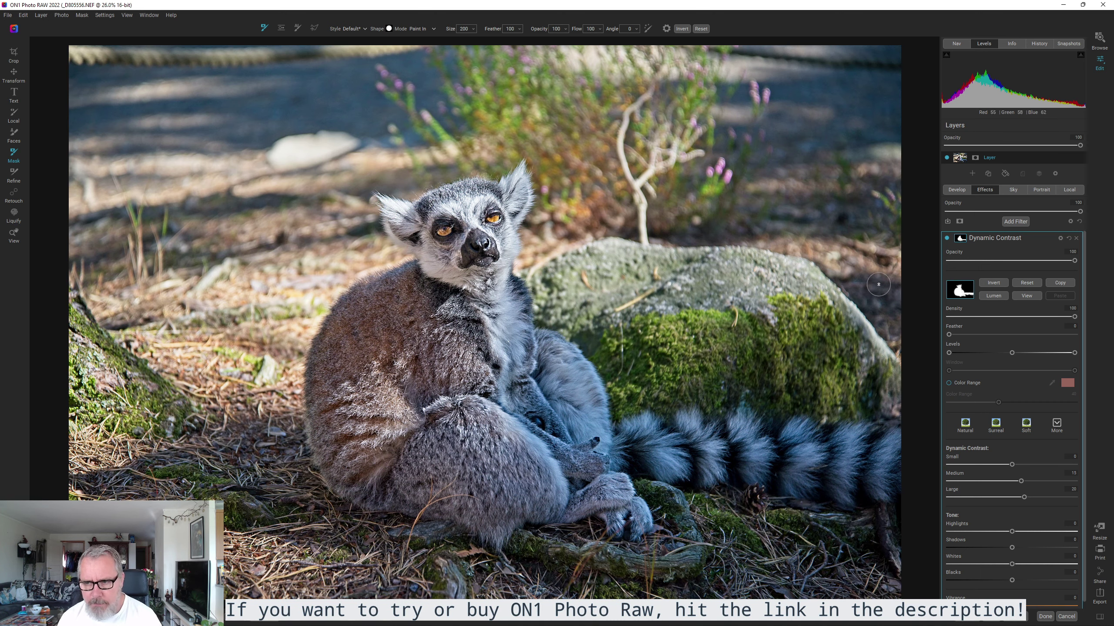
pyautogui.click(947, 238)
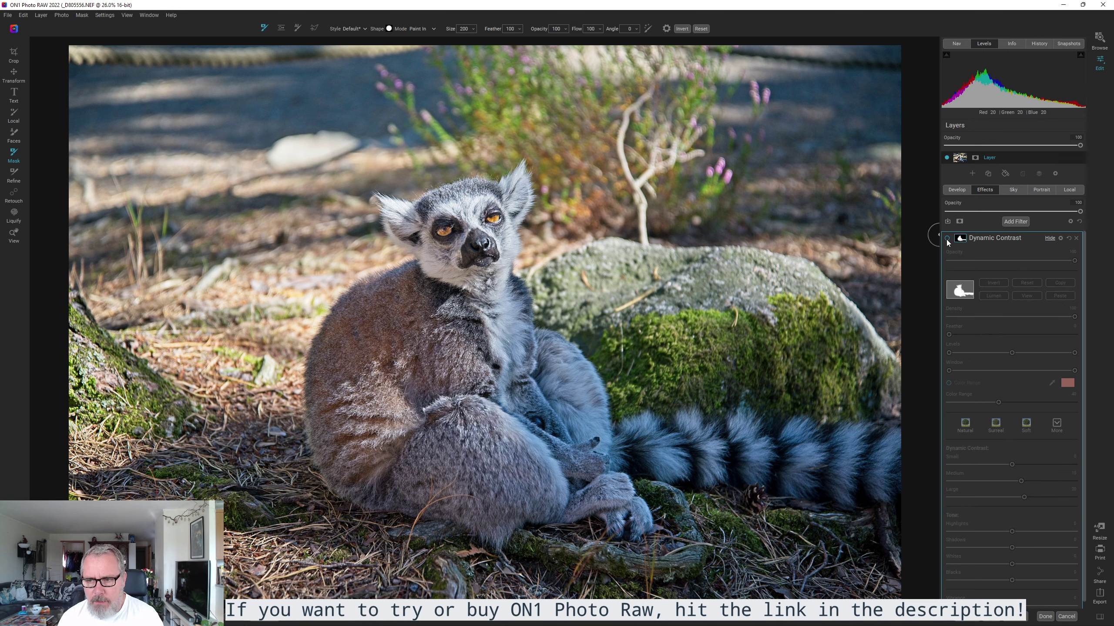
pyautogui.click(947, 239)
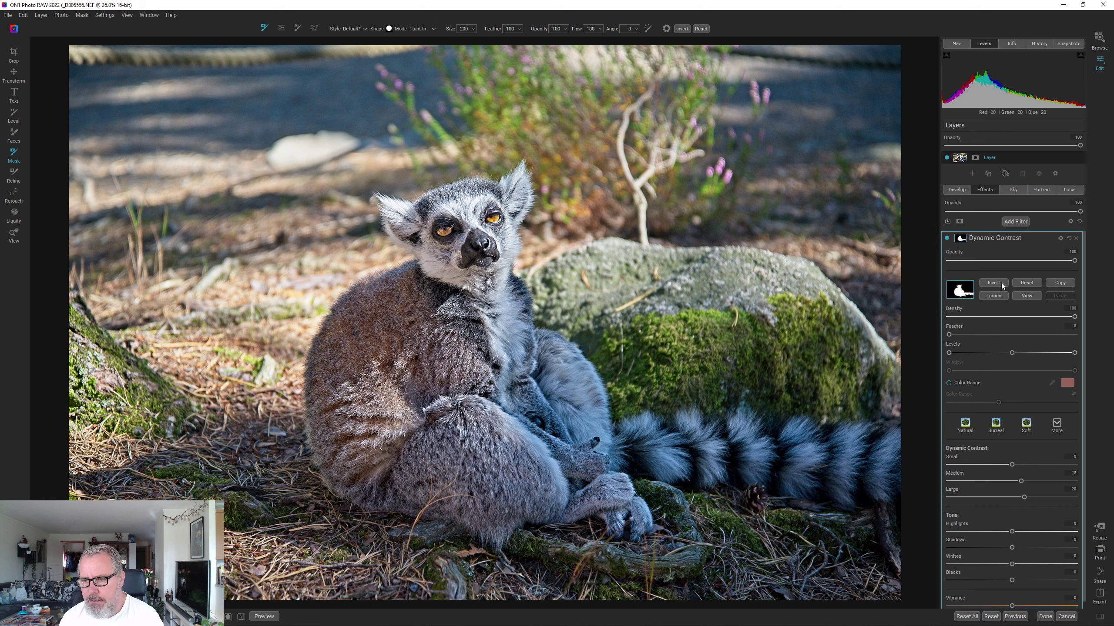
pyautogui.click(1058, 281)
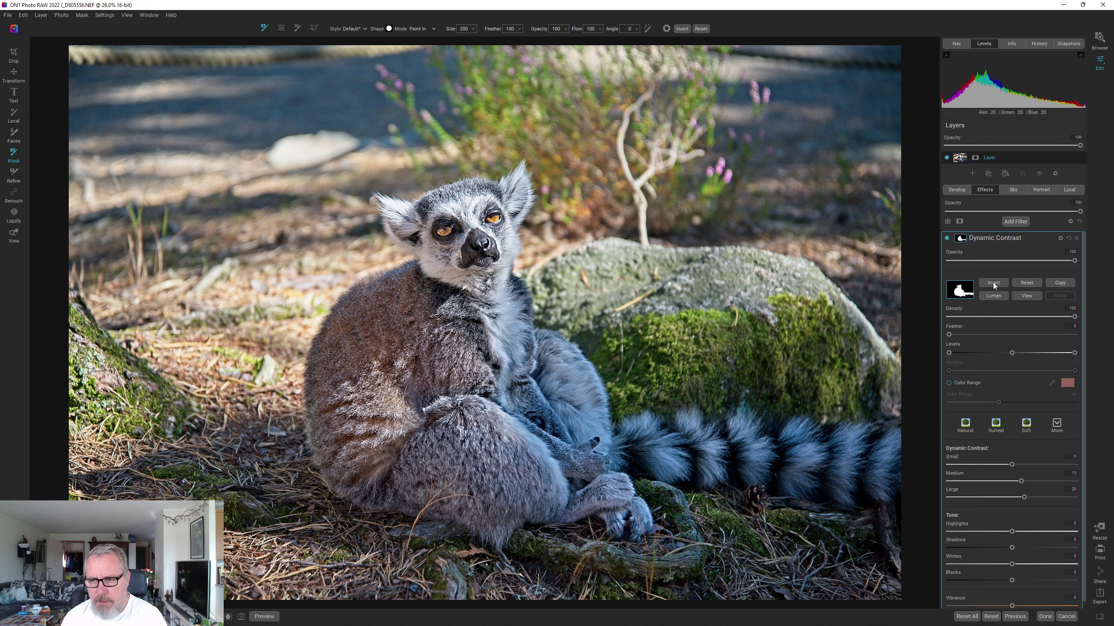
pyautogui.click(1031, 296)
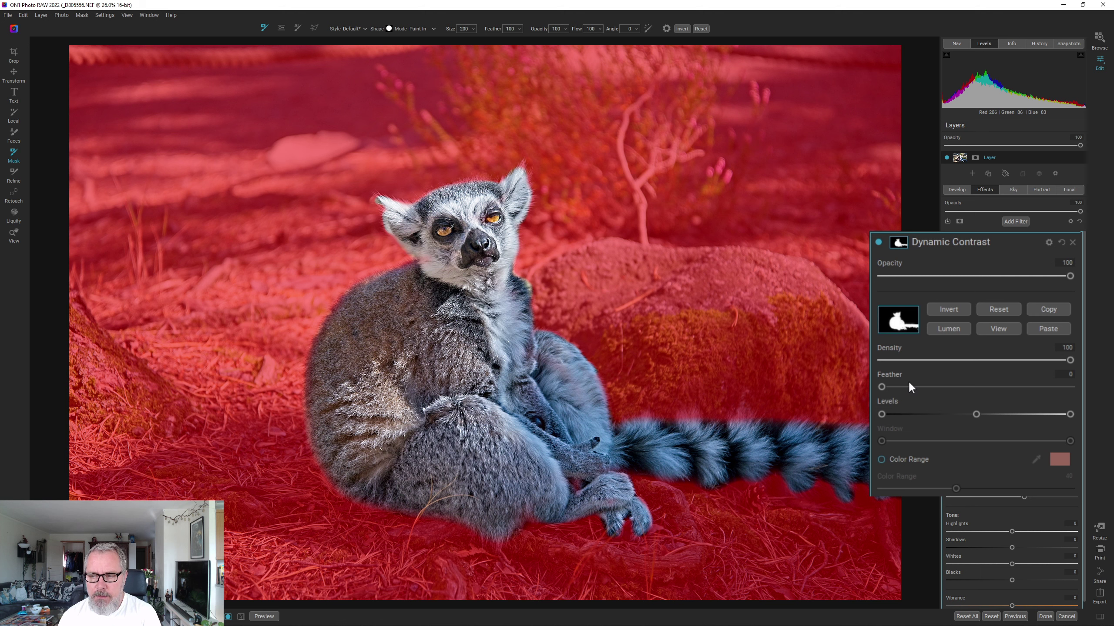
# Try heavier feathering on the Dynamic Contrast mask, then settle the feather at 32.
pyautogui.click(907, 387)
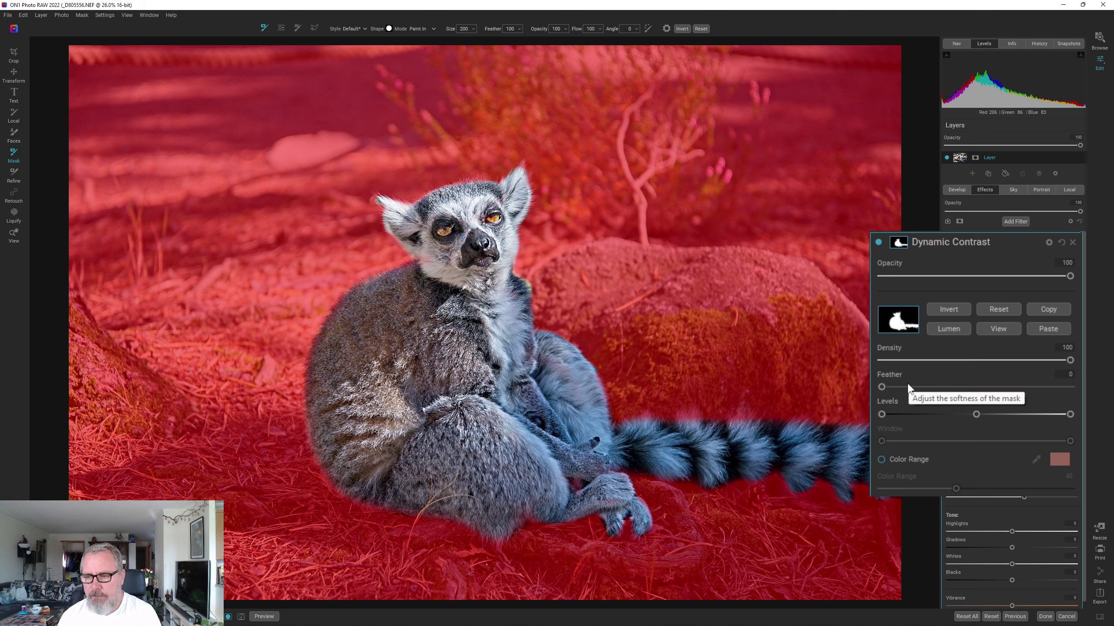
pyautogui.moveTo(907, 385); pyautogui.dragTo(1081, 388)
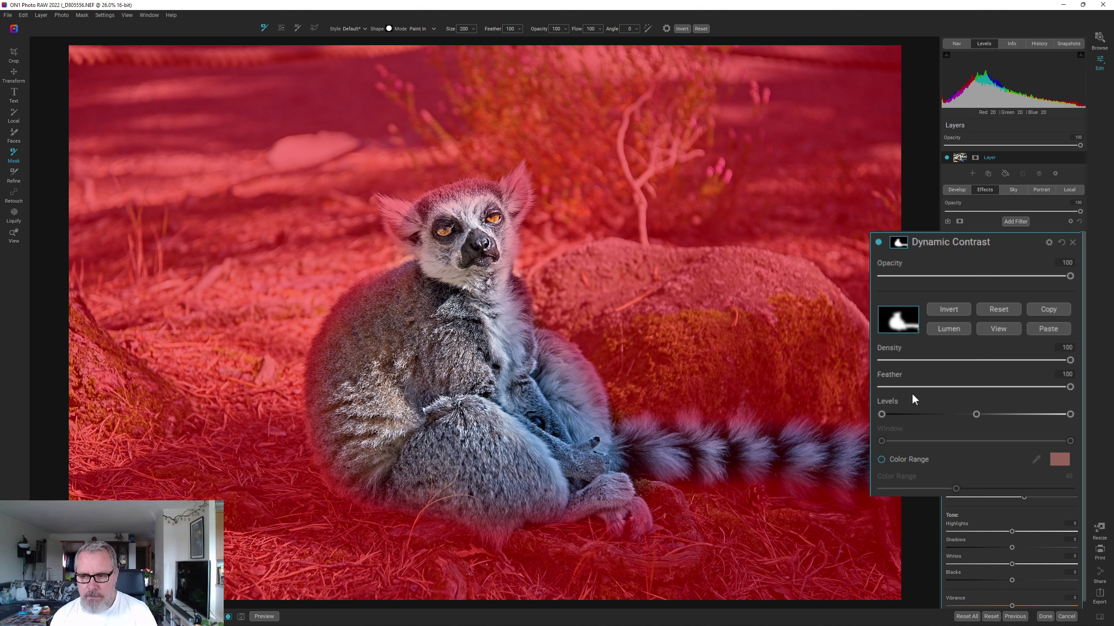
pyautogui.moveTo(910, 389); pyautogui.dragTo(933, 389)
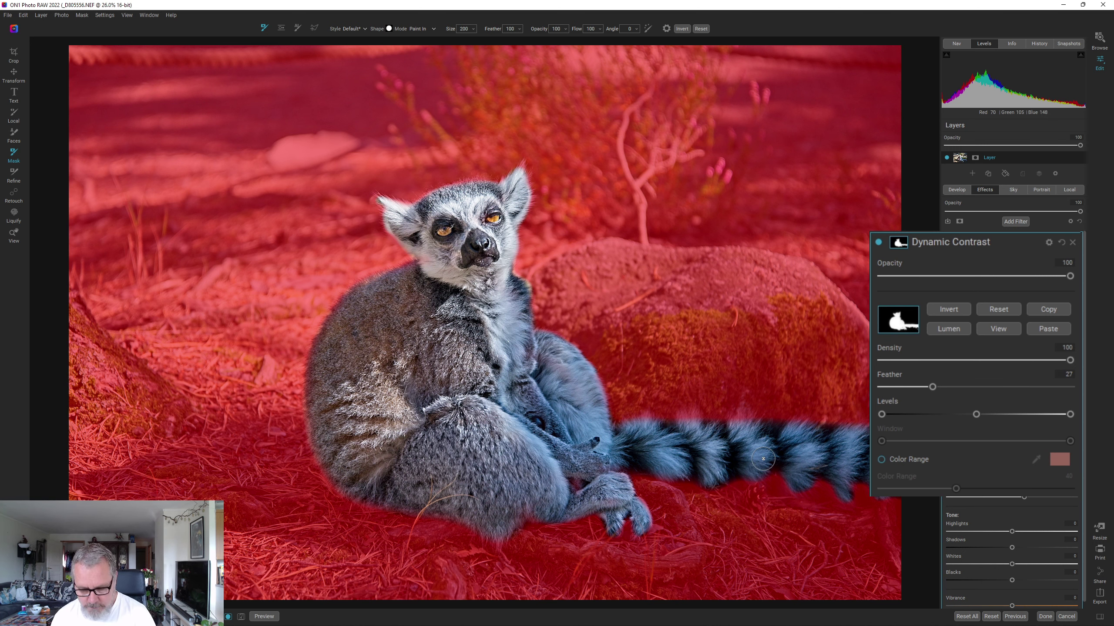
pyautogui.hotkey('ctrl', 'm')
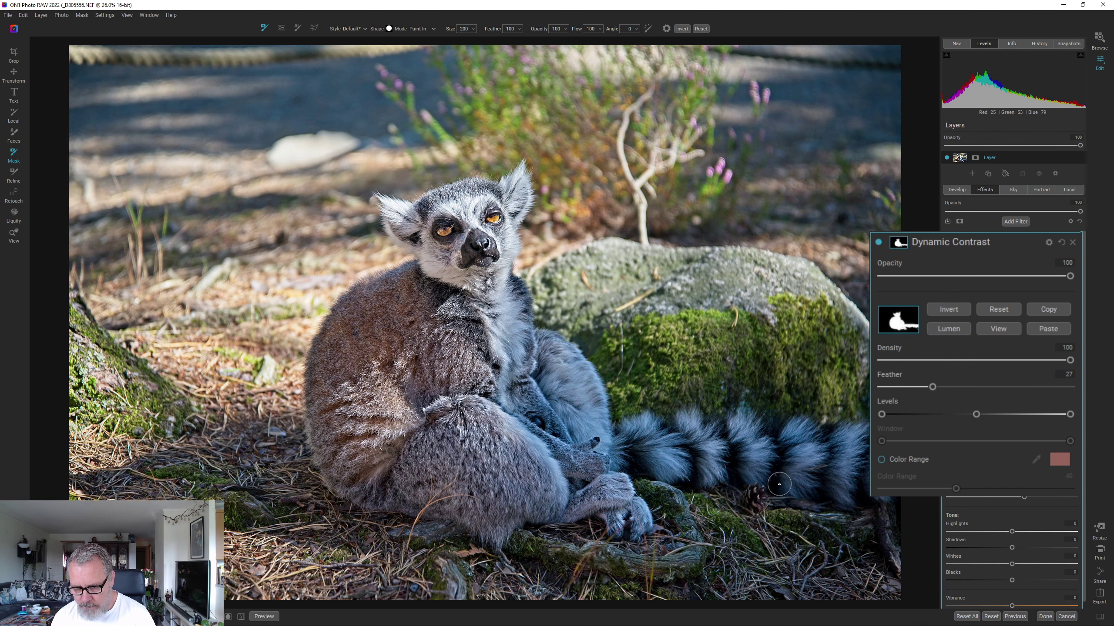
pyautogui.hotkey('ctrl', 'm')
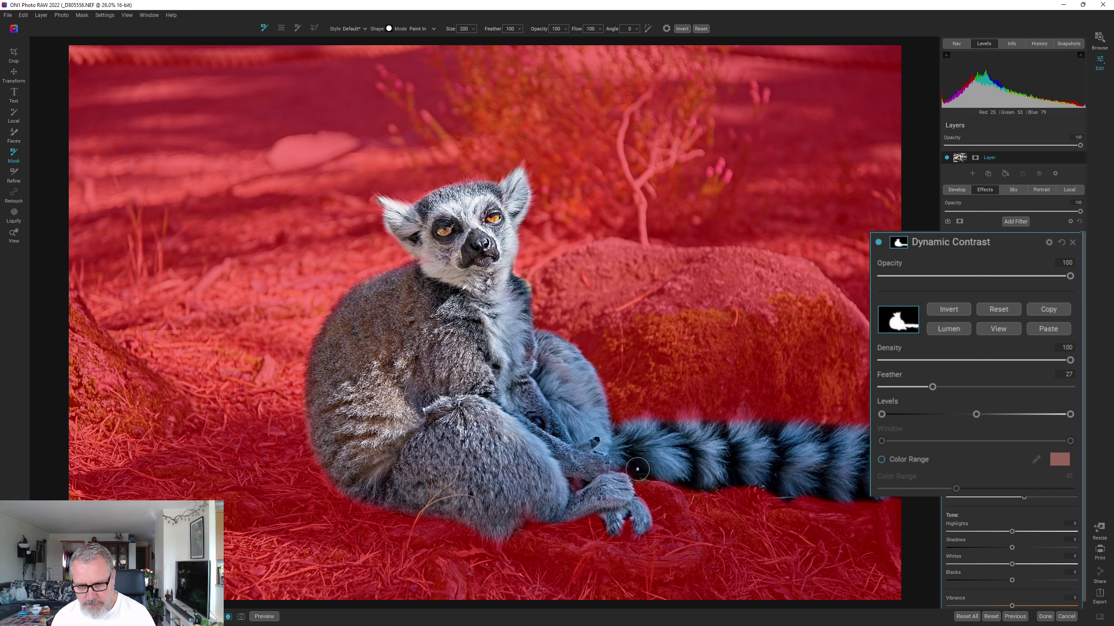
pyautogui.hotkey('ctrl', 'm')
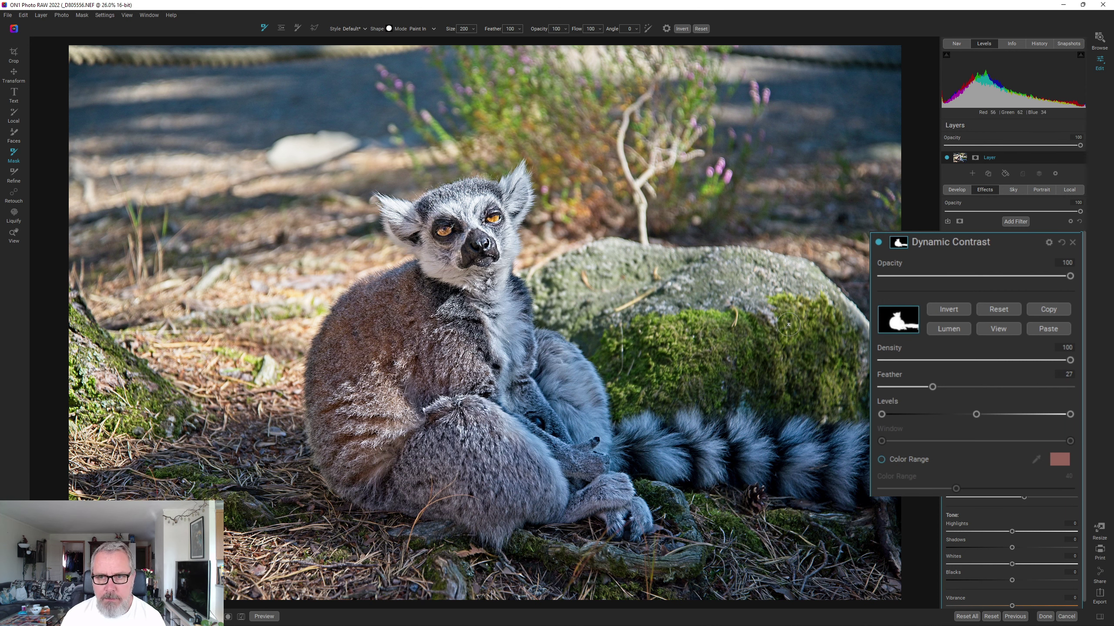
pyautogui.press('o')
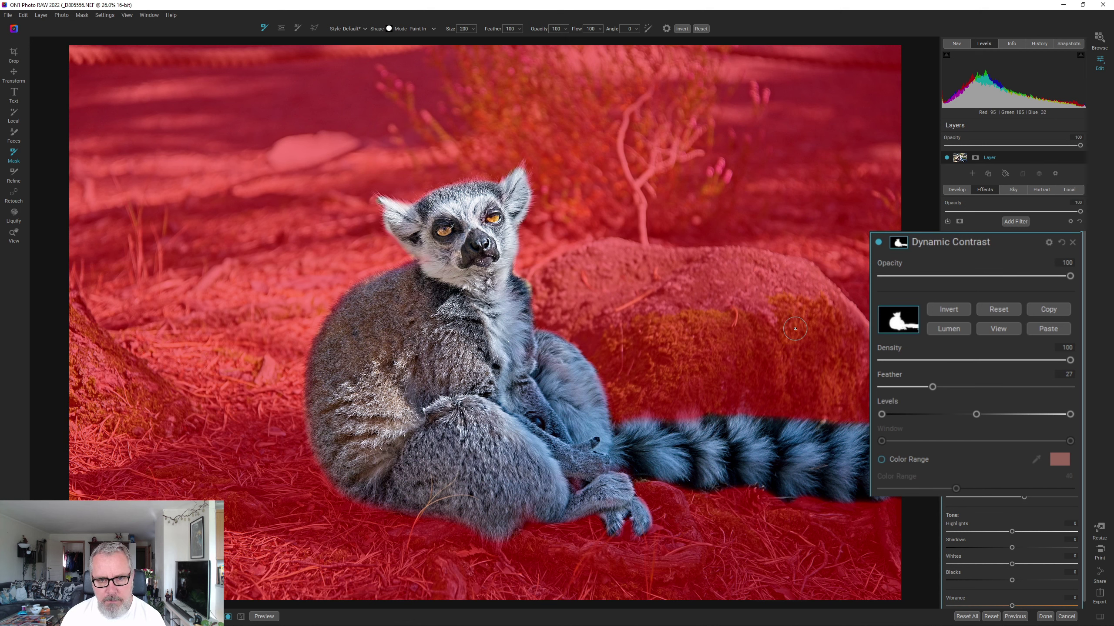
pyautogui.press('o')
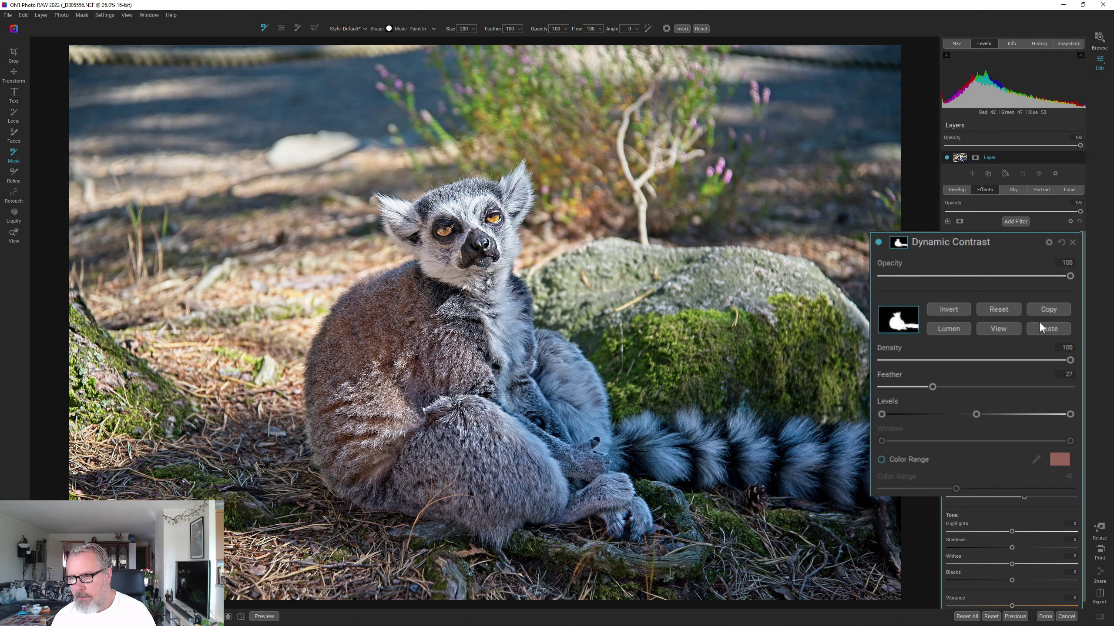
pyautogui.doubleClick(890, 372)
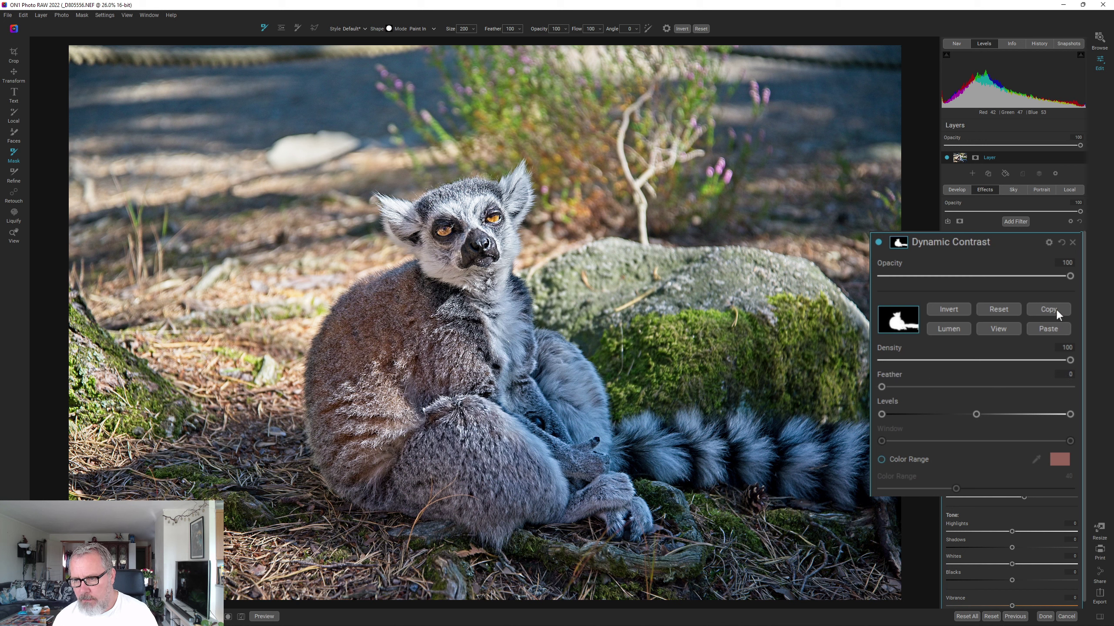
pyautogui.click(941, 387)
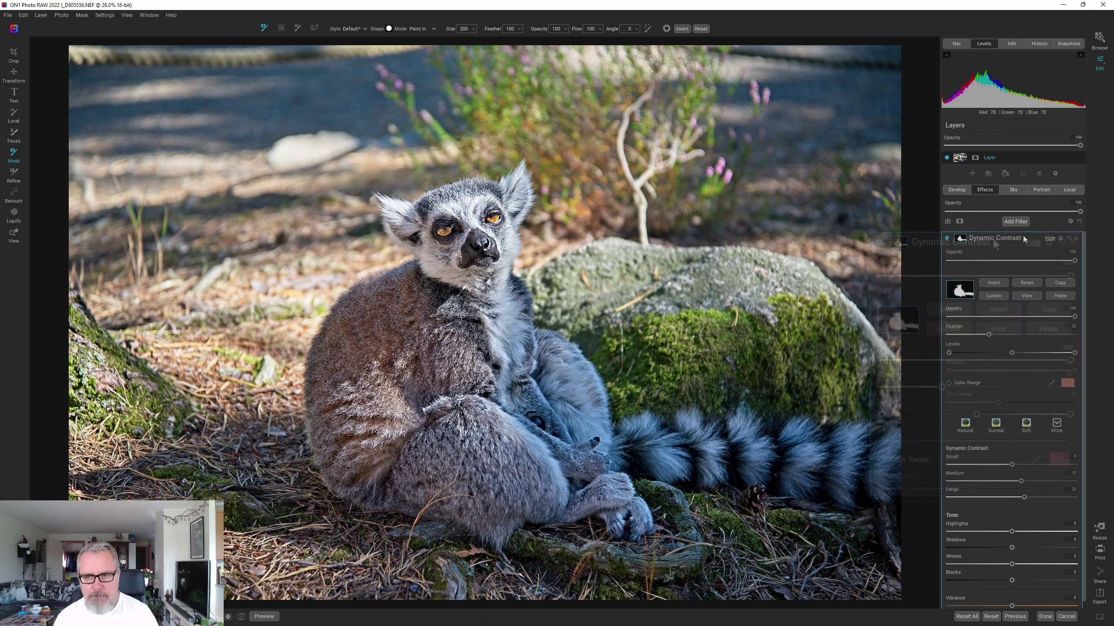
pyautogui.click(996, 237)
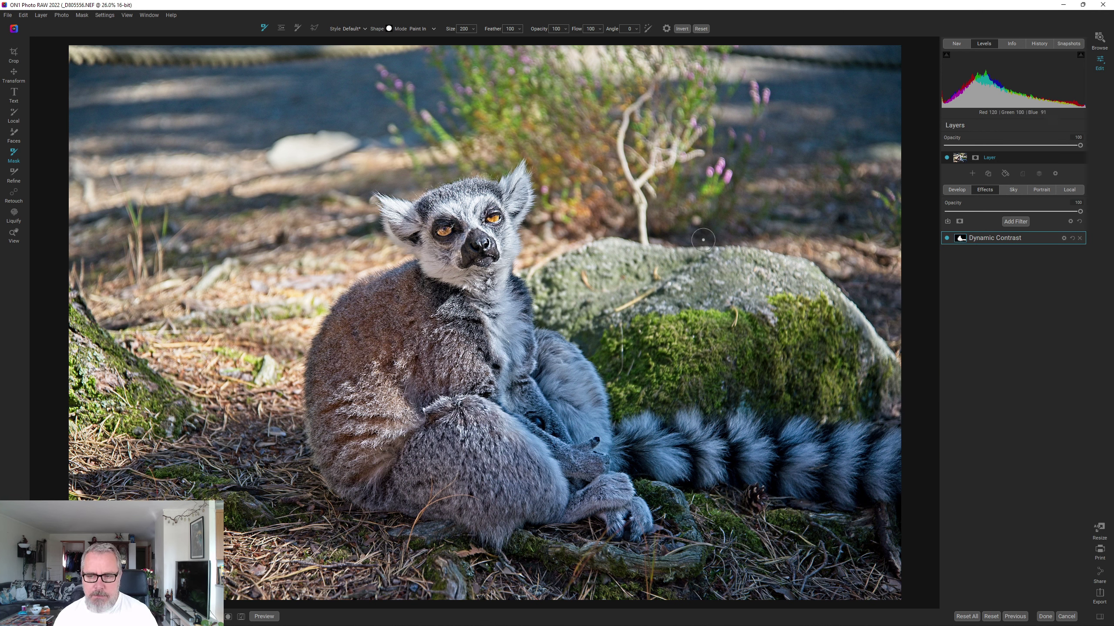
# Zoom to 100% on the lemur's face and glance at the Info panel before returning to Levels.
pyautogui.press('z')
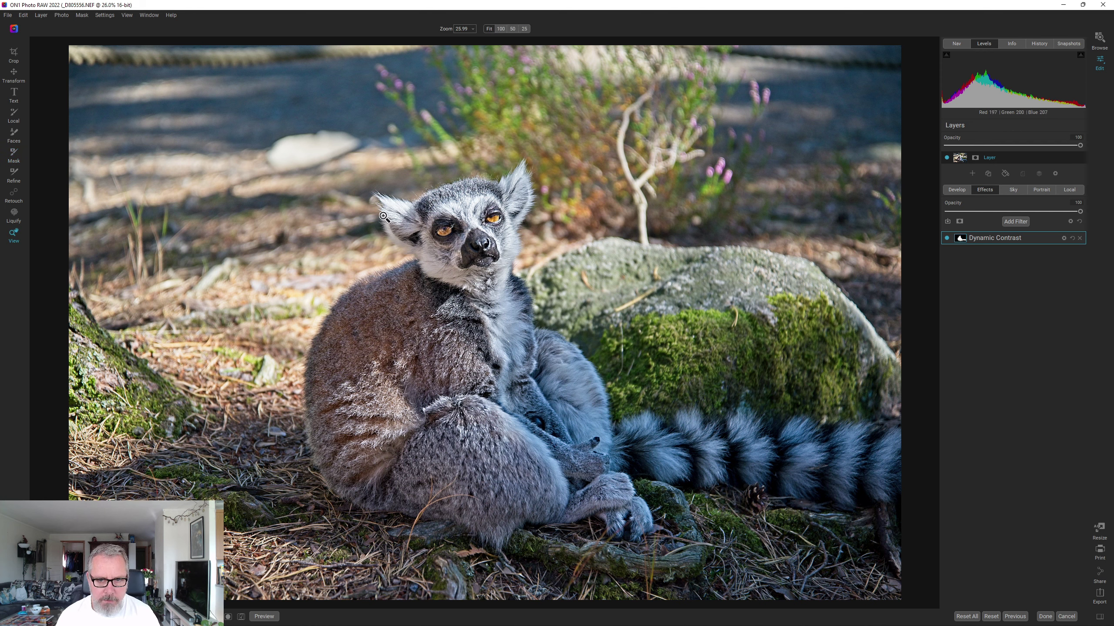
pyautogui.click(468, 228)
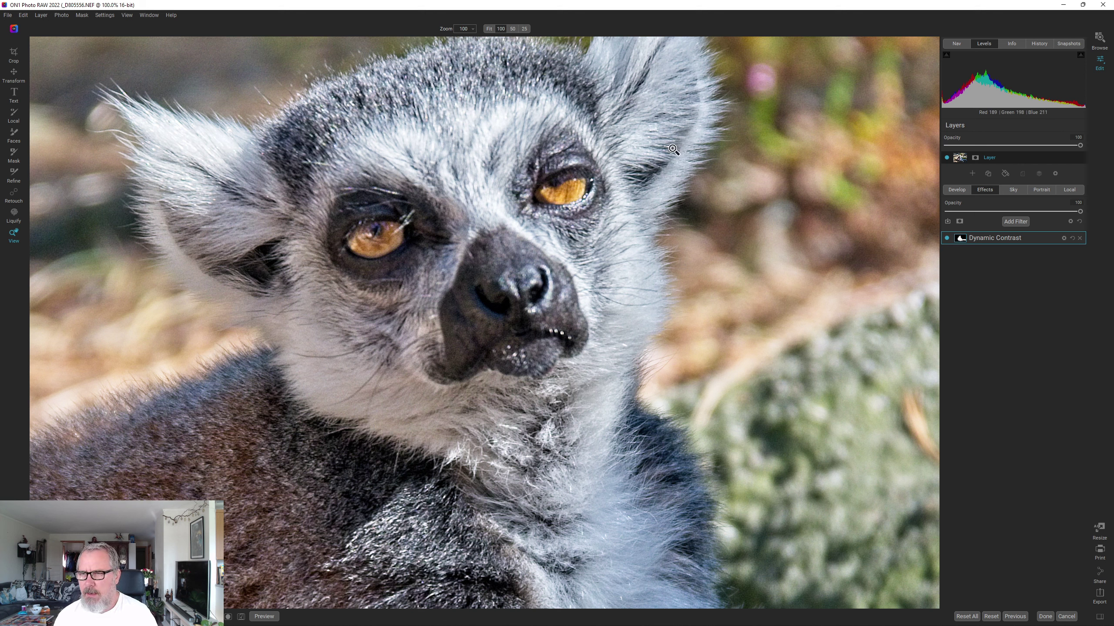
pyautogui.click(1014, 43)
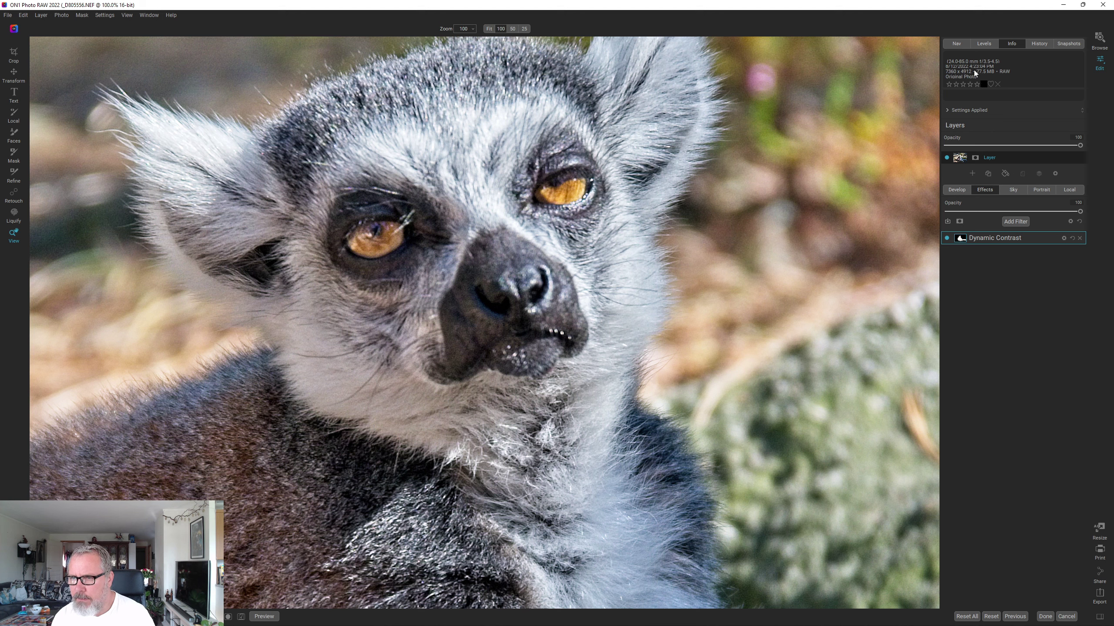
pyautogui.click(985, 43)
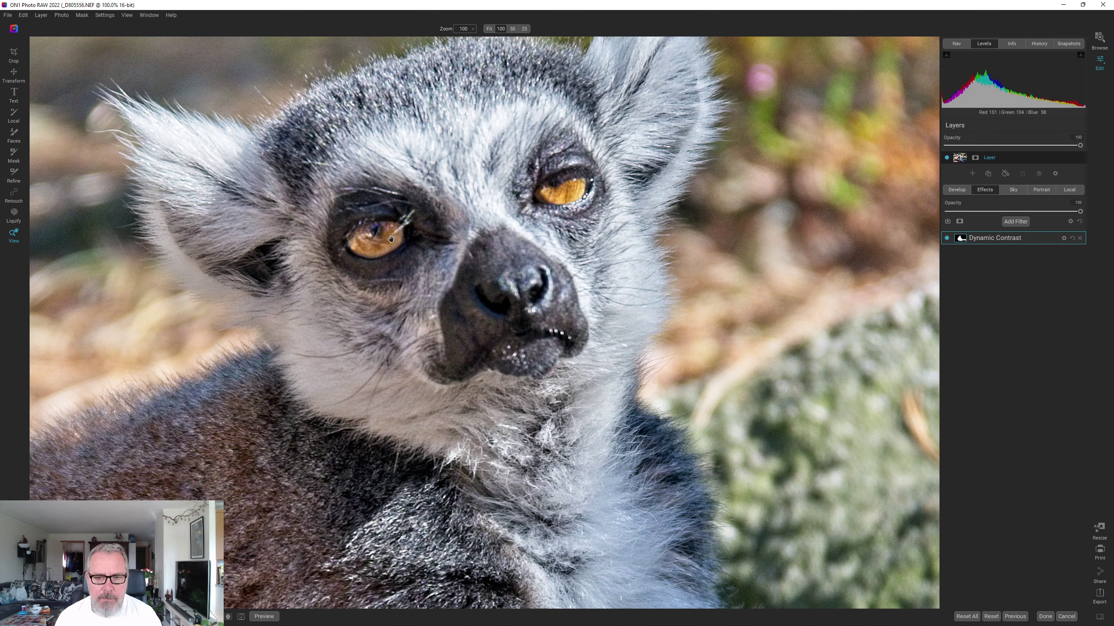
# Add High Pass Sharpening with Halo 30 and Amount 50, lowering its opacity to 43.
pyautogui.click(1011, 221)
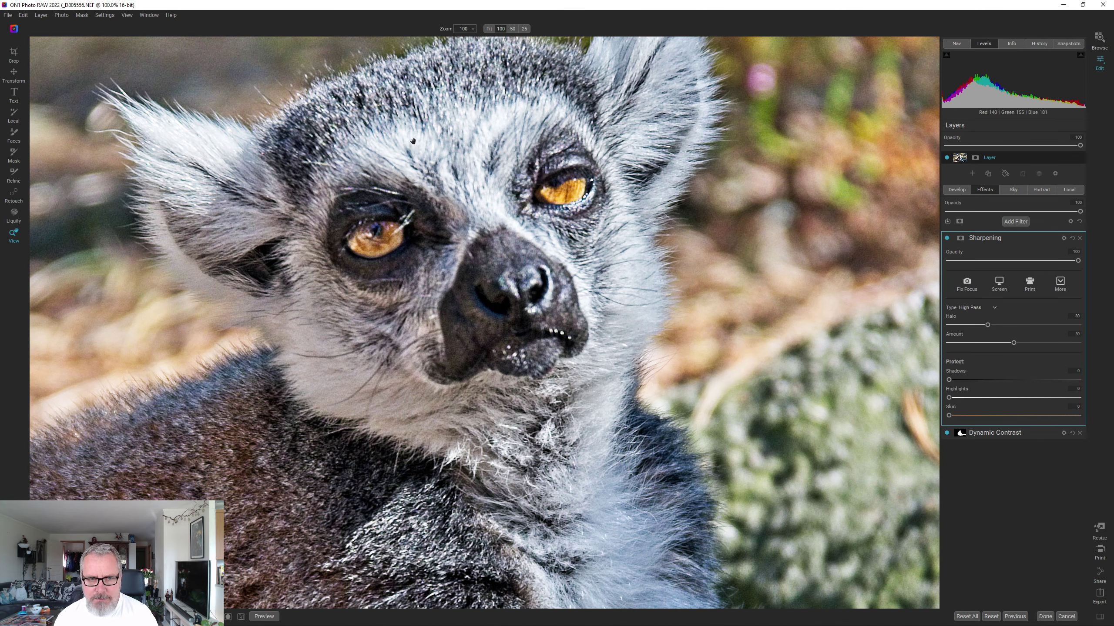
pyautogui.moveTo(412, 141); pyautogui.dragTo(518, 169)
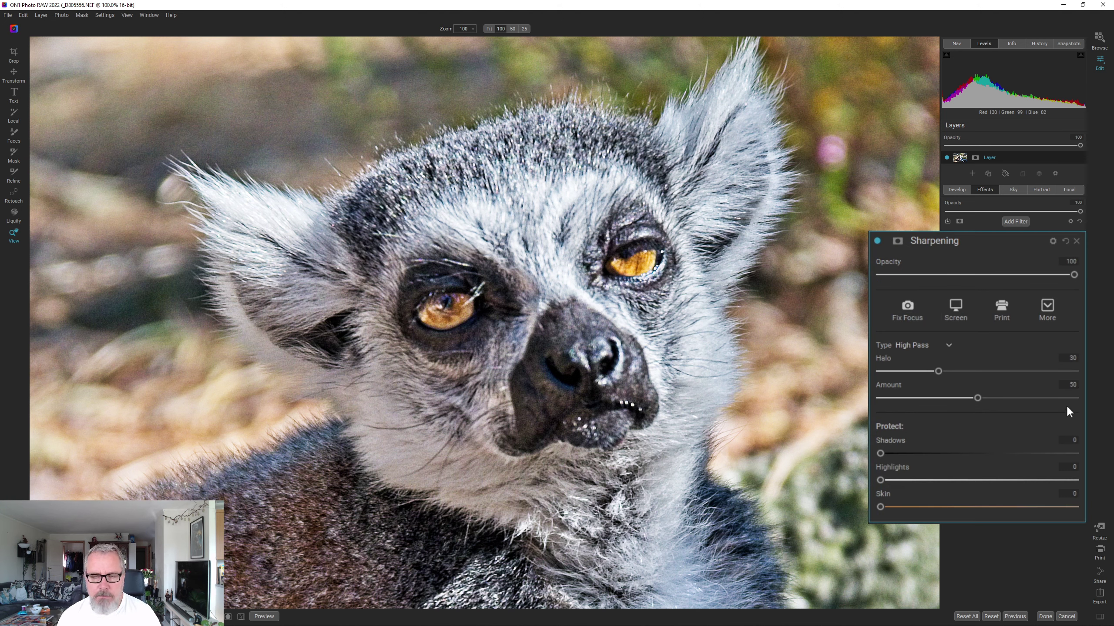
pyautogui.click(1021, 275)
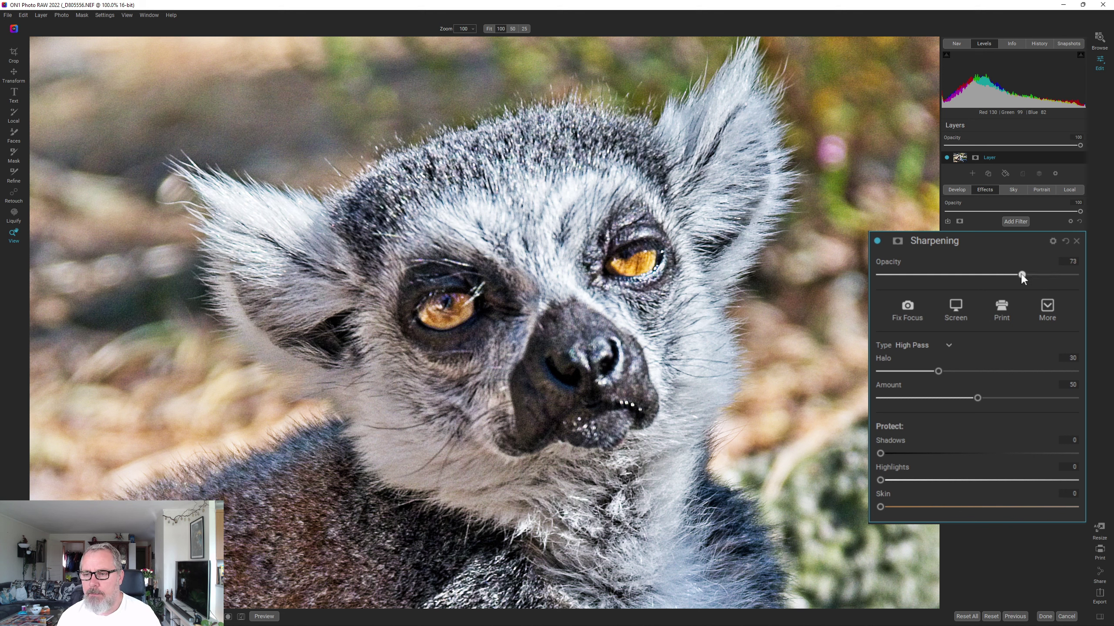
pyautogui.moveTo(1021, 275); pyautogui.dragTo(982, 279)
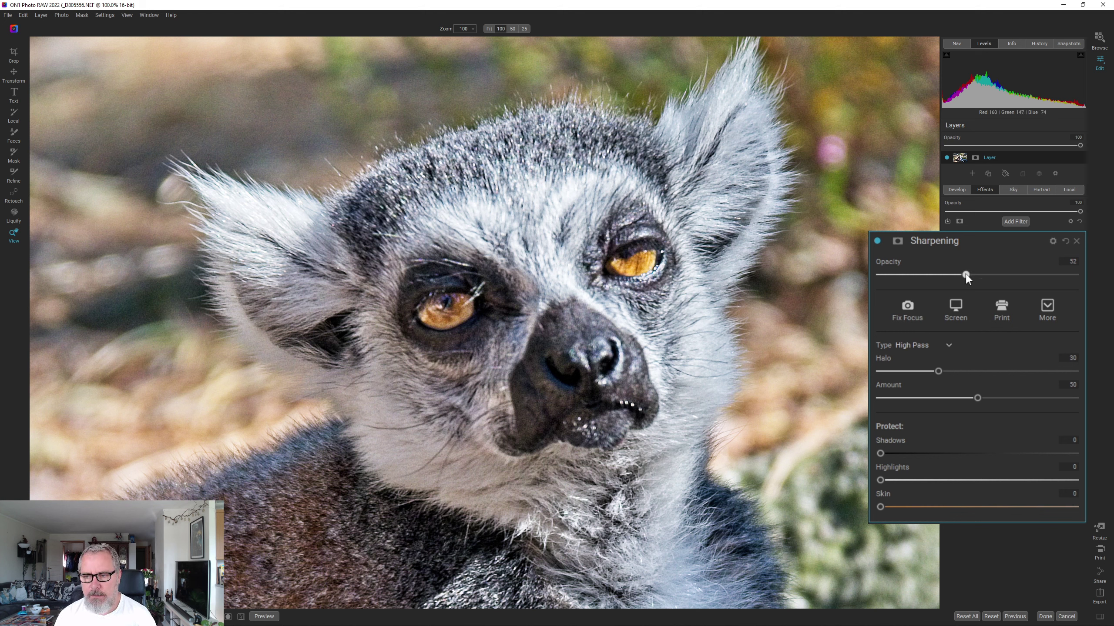
# Paste the copied lemur mask onto the Sharpening filter and fit the photo to the screen.
pyautogui.click(898, 241)
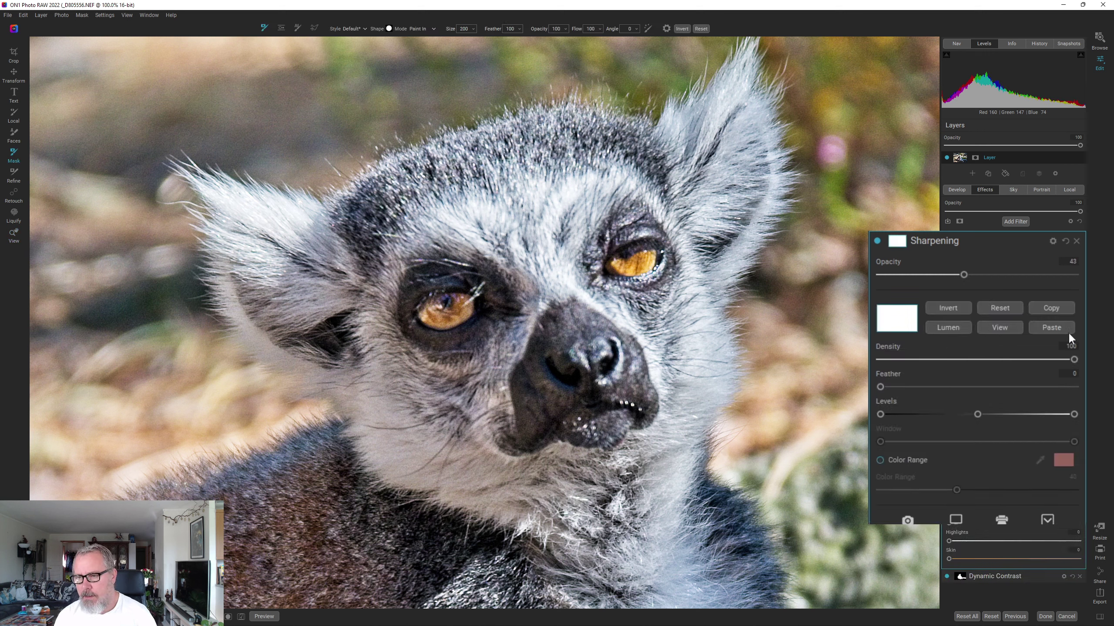
pyautogui.click(1052, 328)
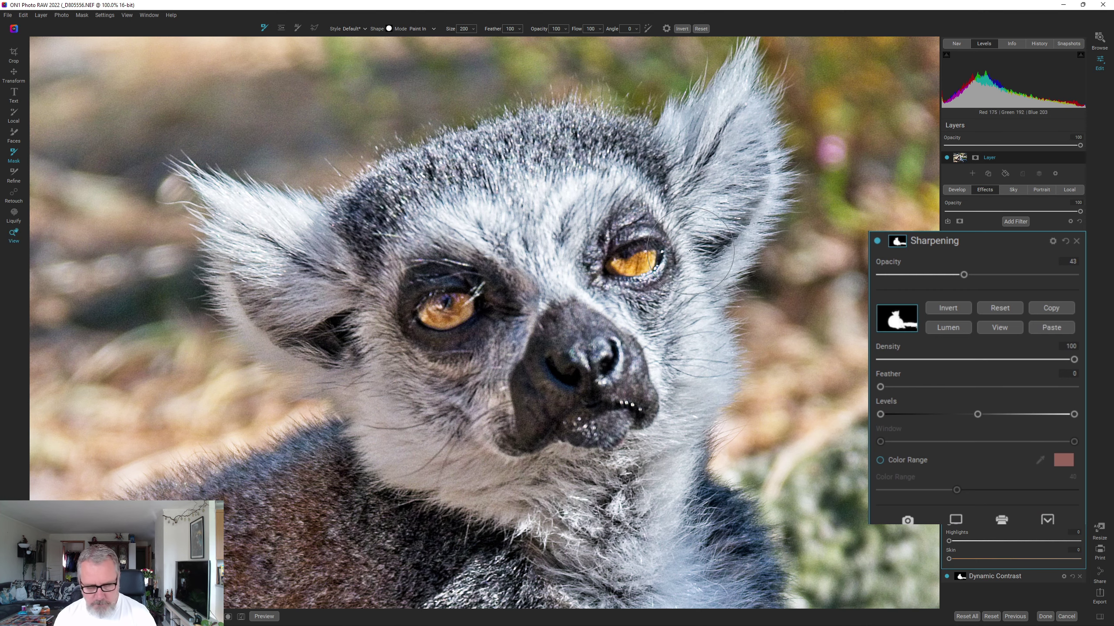
pyautogui.press('space')
pyautogui.hotkey('ctrl', '0')
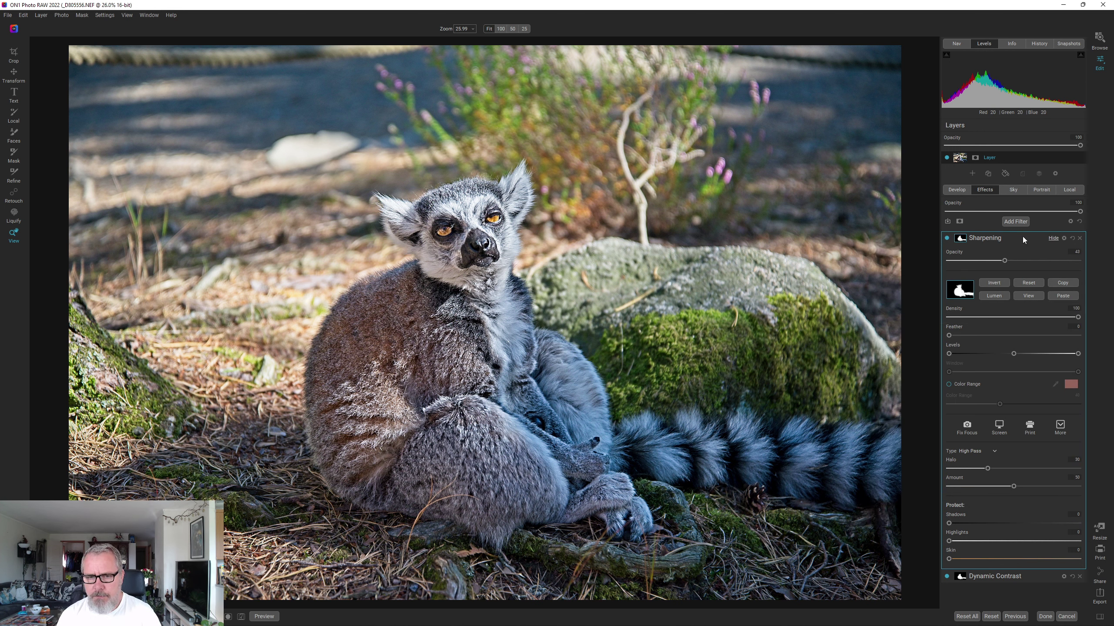
pyautogui.click(1022, 238)
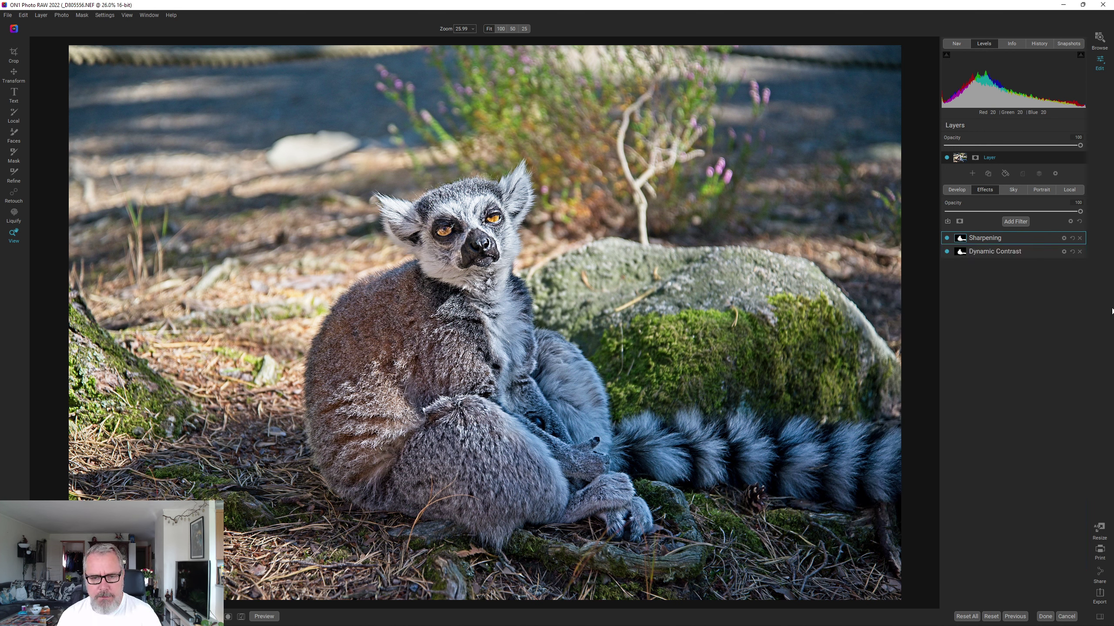
# Add a Local Adjustment using the pasted lemur mask, inverted so only the background is affected.
pyautogui.click(1071, 190)
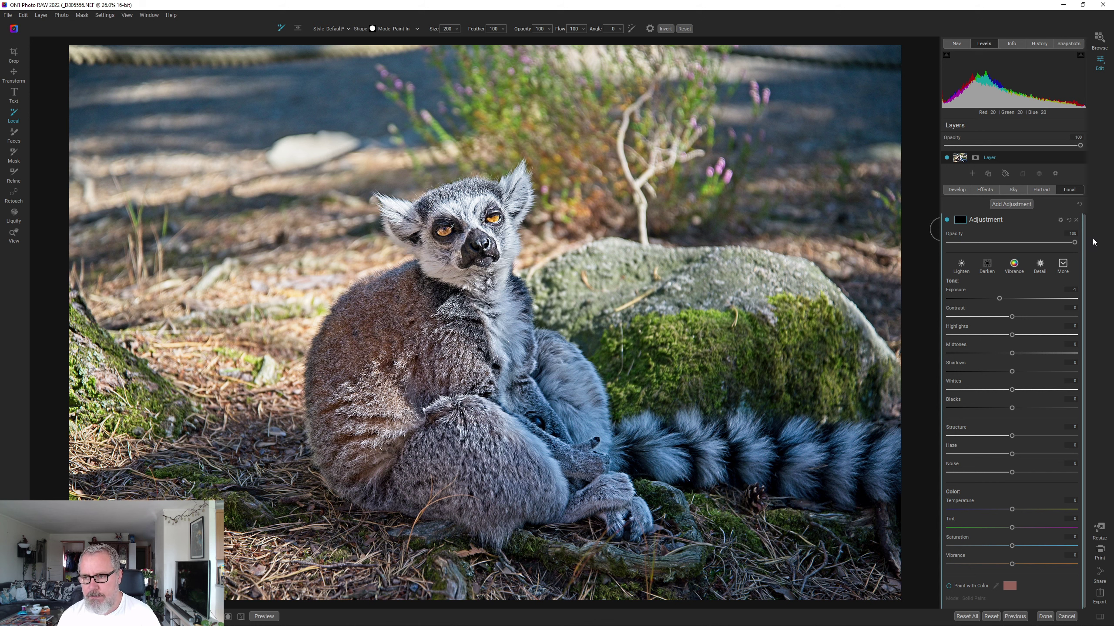
pyautogui.click(960, 220)
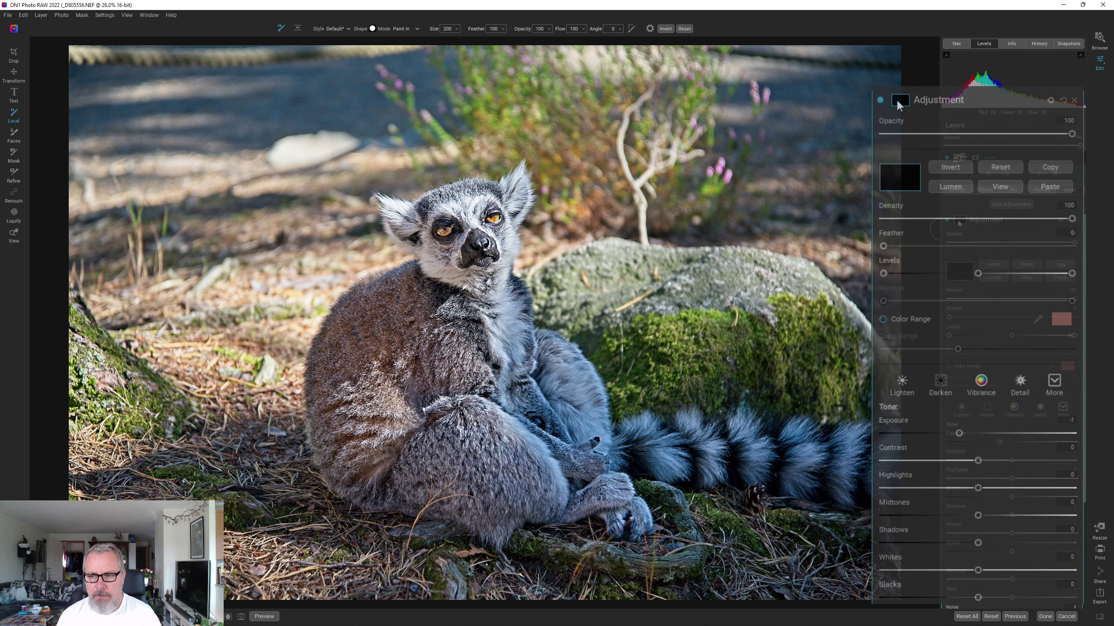
pyautogui.click(1048, 186)
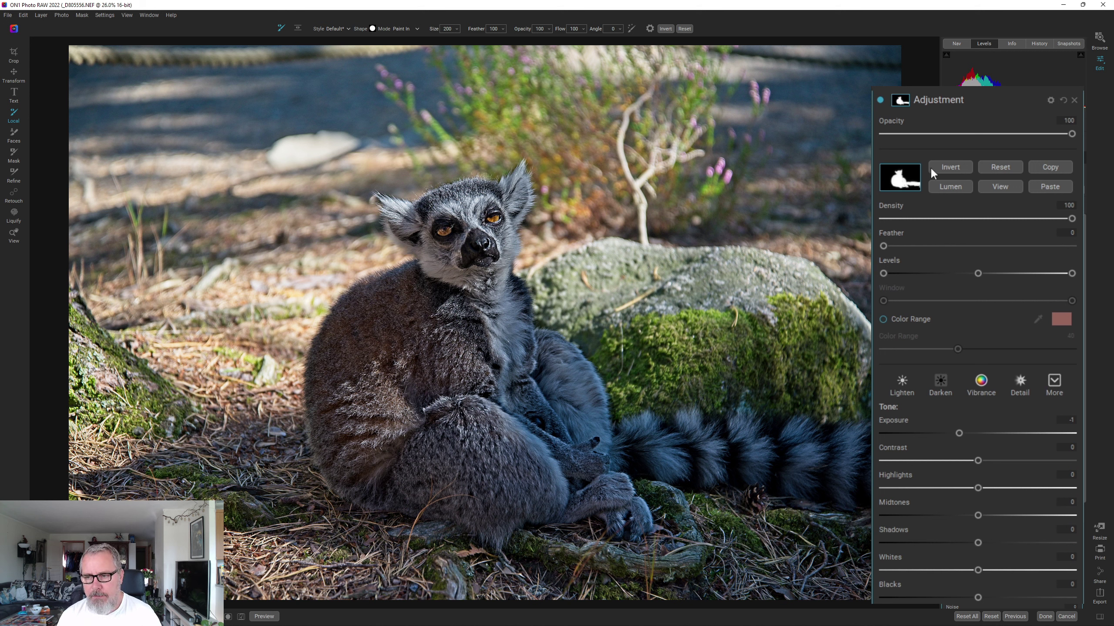
pyautogui.click(947, 169)
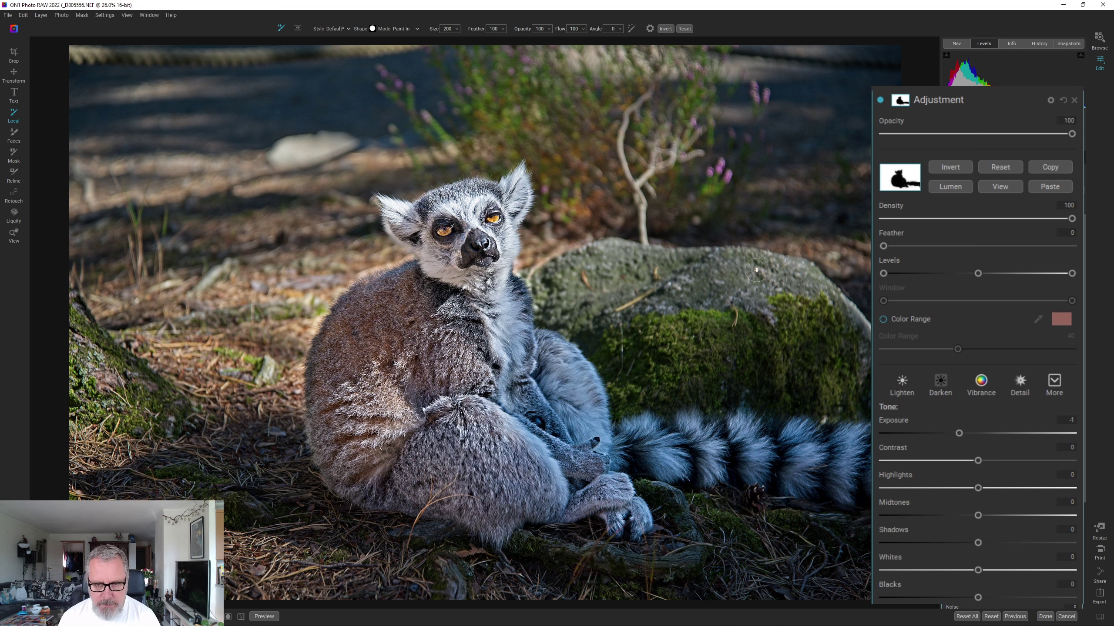
# Review the inverted background mask as a red overlay, resizing the brush between 200 and 1200.
pyautogui.hotkey('ctrl', 'm')
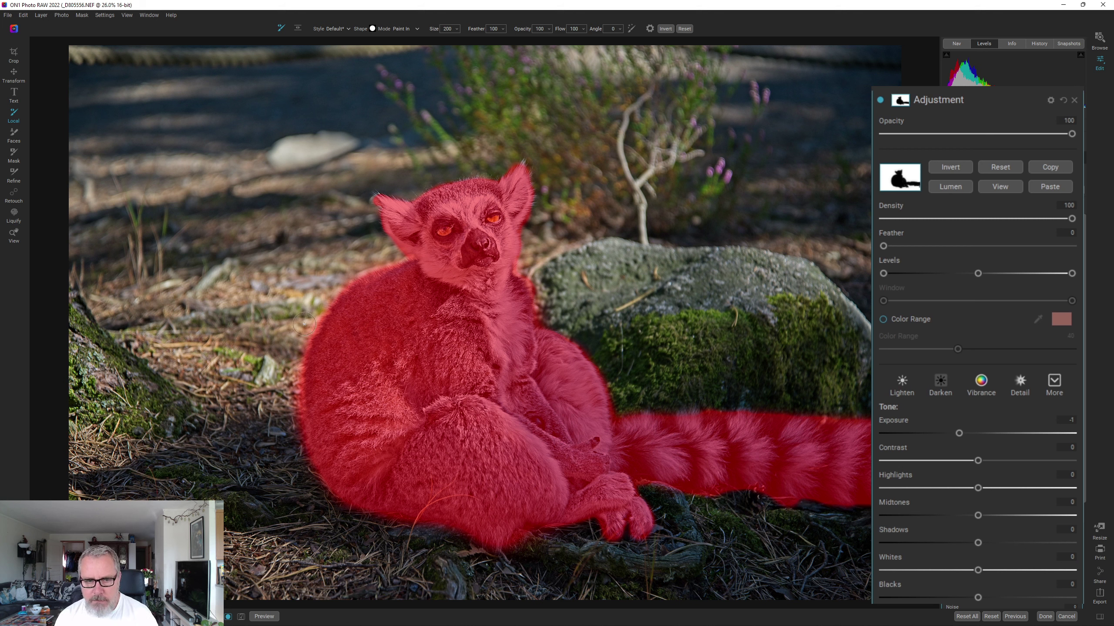
pyautogui.press(']')
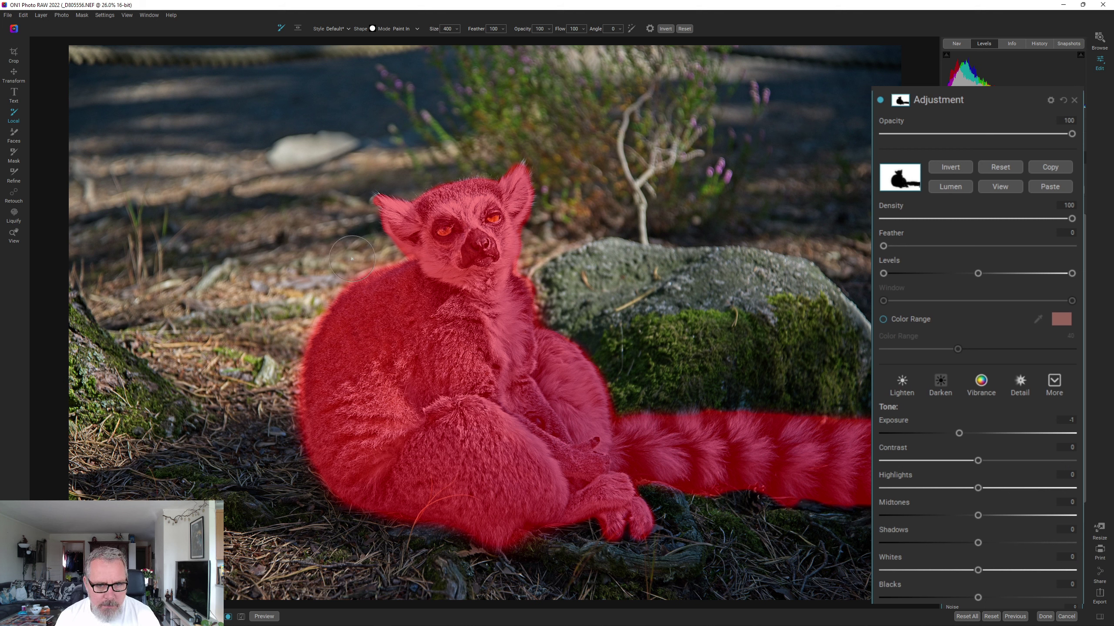
pyautogui.press(']')
pyautogui.press(']')
pyautogui.press(']')
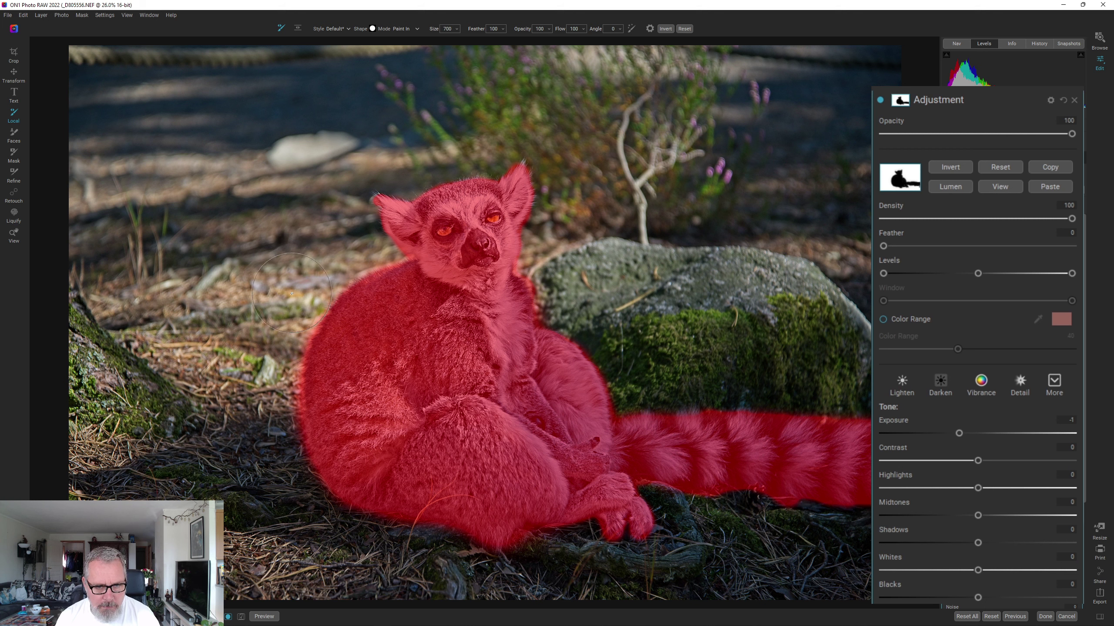
pyautogui.press(']')
pyautogui.press(']')
pyautogui.press(']')
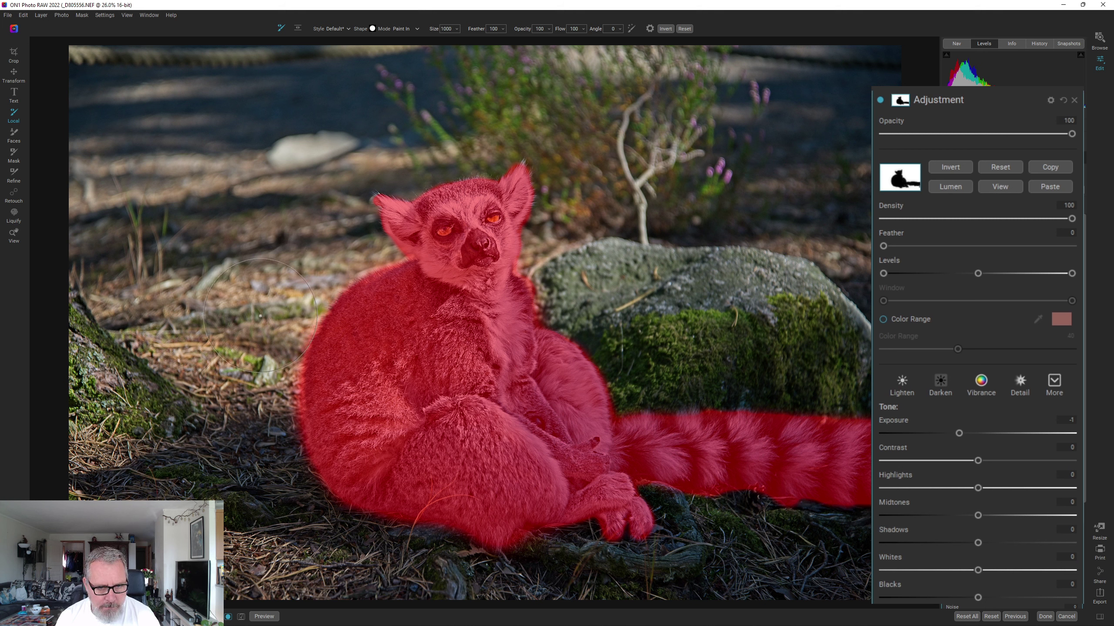
pyautogui.press(']')
pyautogui.press(']')
pyautogui.press('[')
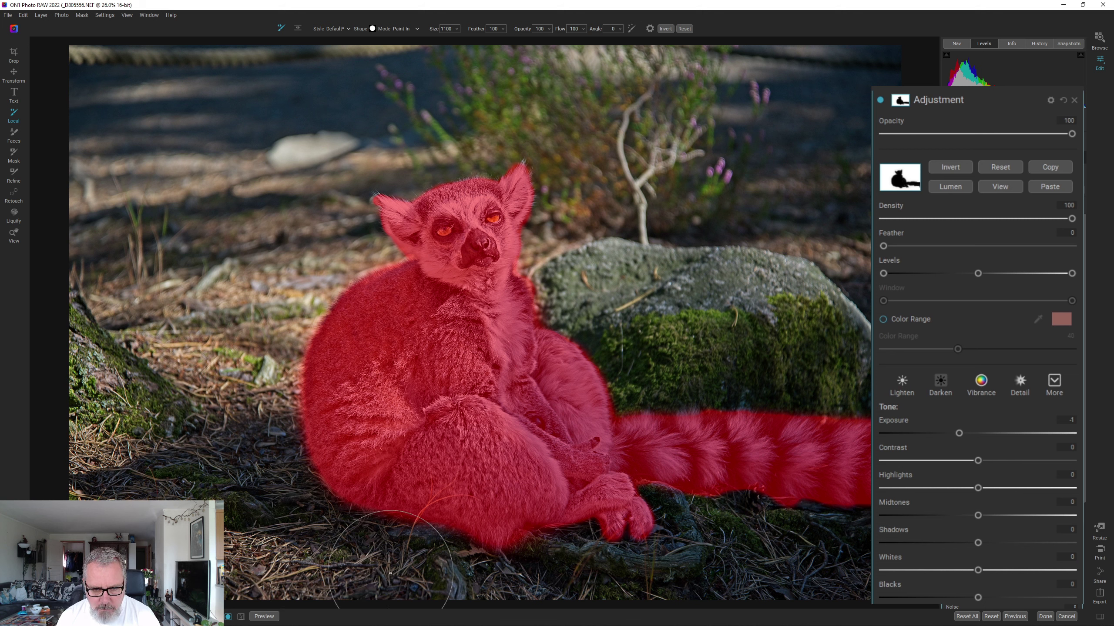
pyautogui.press('[')
pyautogui.press('[')
pyautogui.press('[')
pyautogui.press('[')
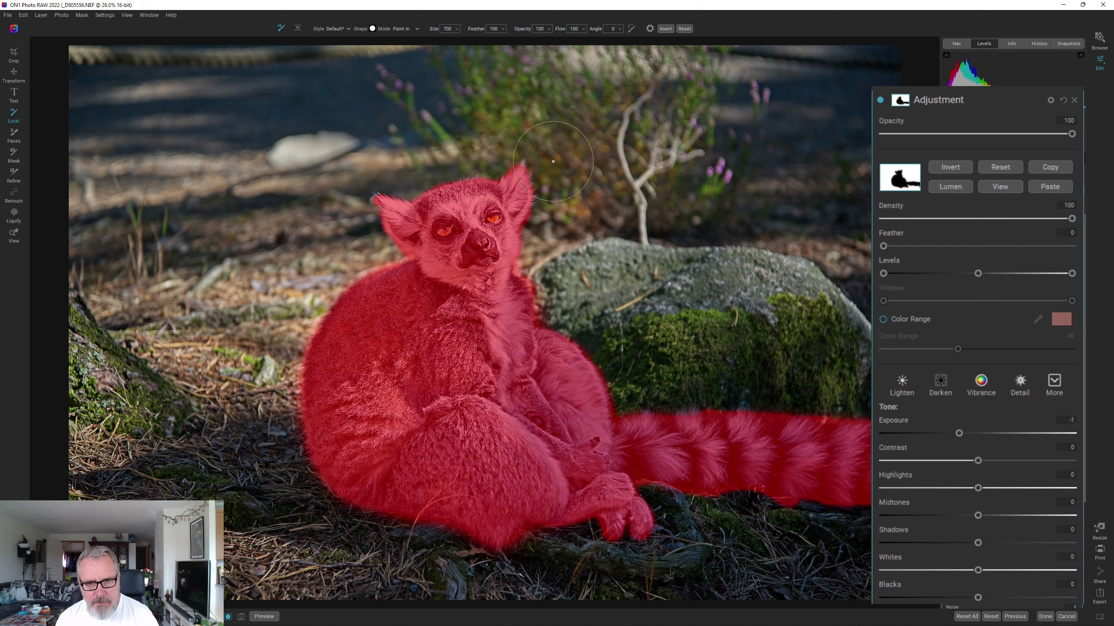
pyautogui.press('[')
pyautogui.press('[')
pyautogui.press('[')
pyautogui.press('[')
pyautogui.press('[')
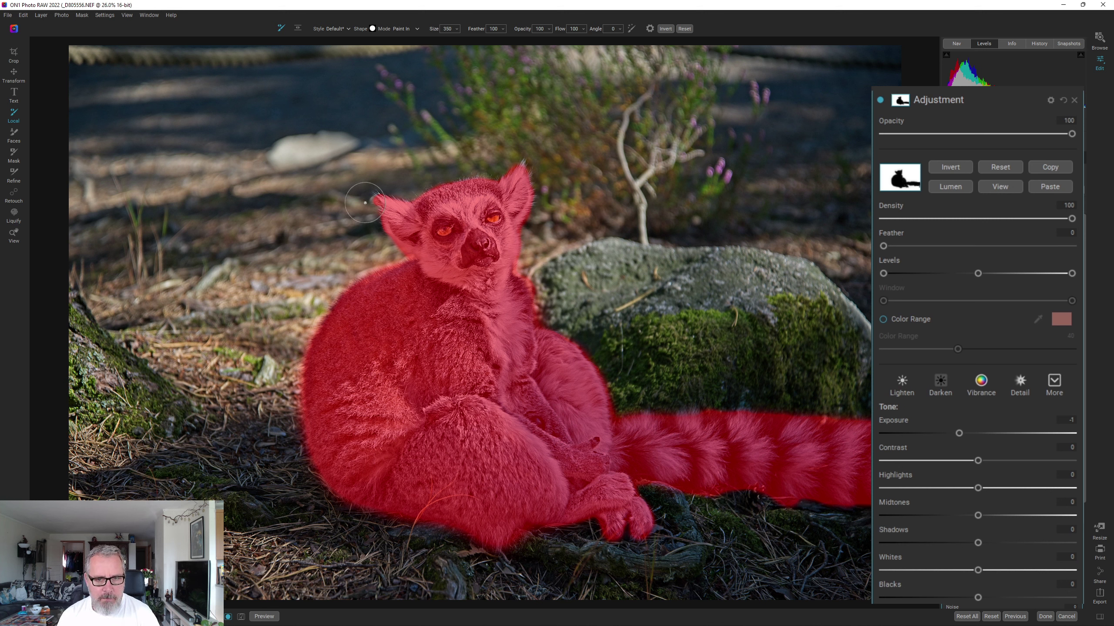
pyautogui.press('[')
pyautogui.press('[')
pyautogui.press('[')
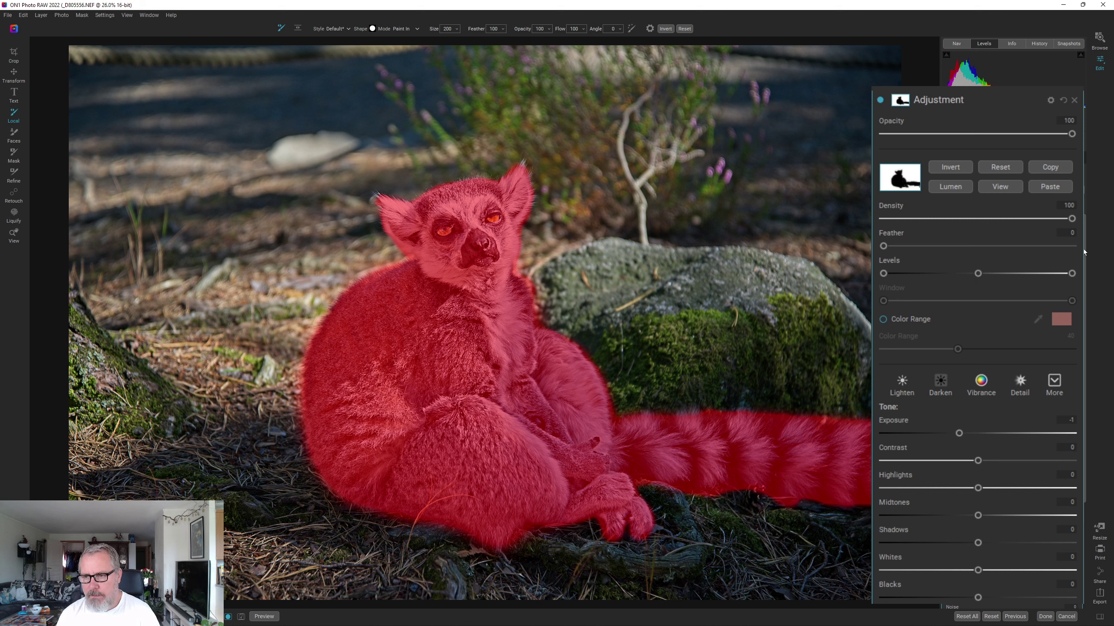
pyautogui.press('o')
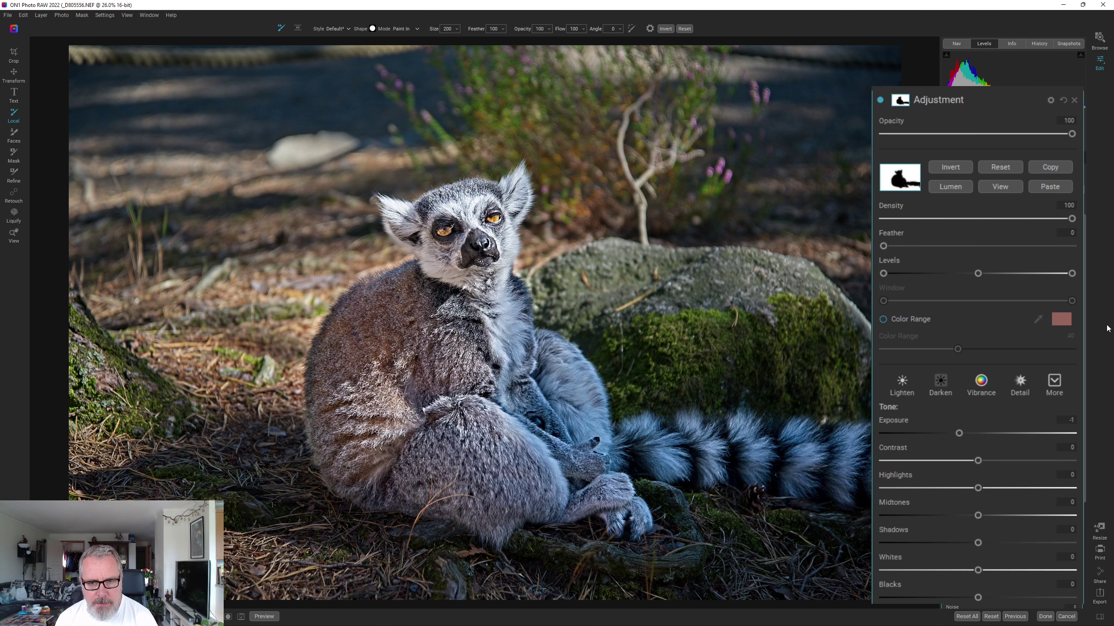
pyautogui.press('o')
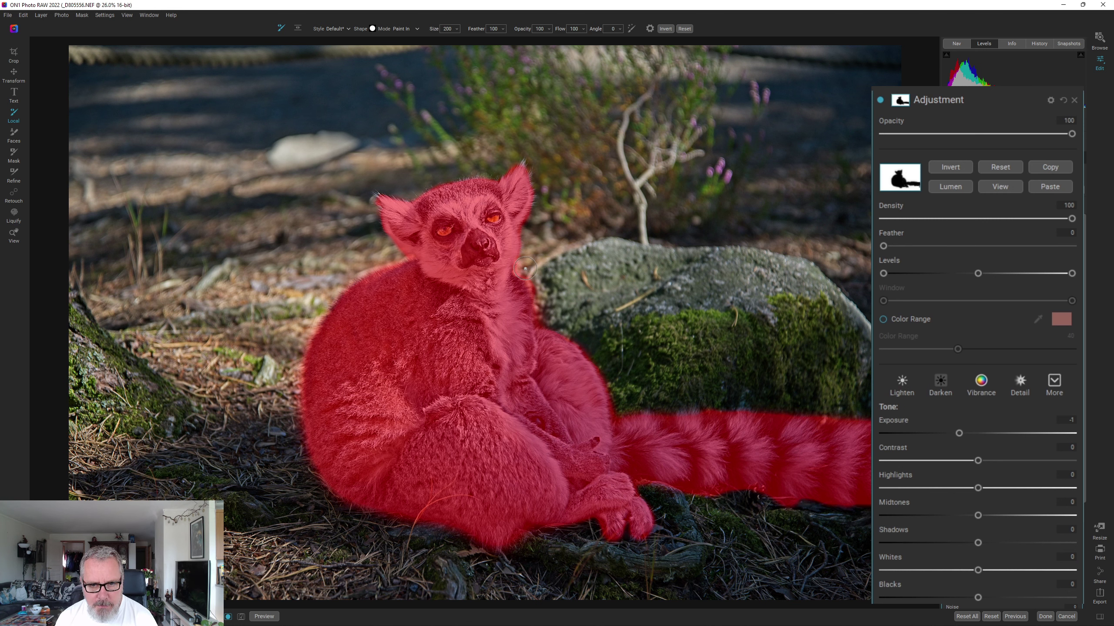
pyautogui.press('o')
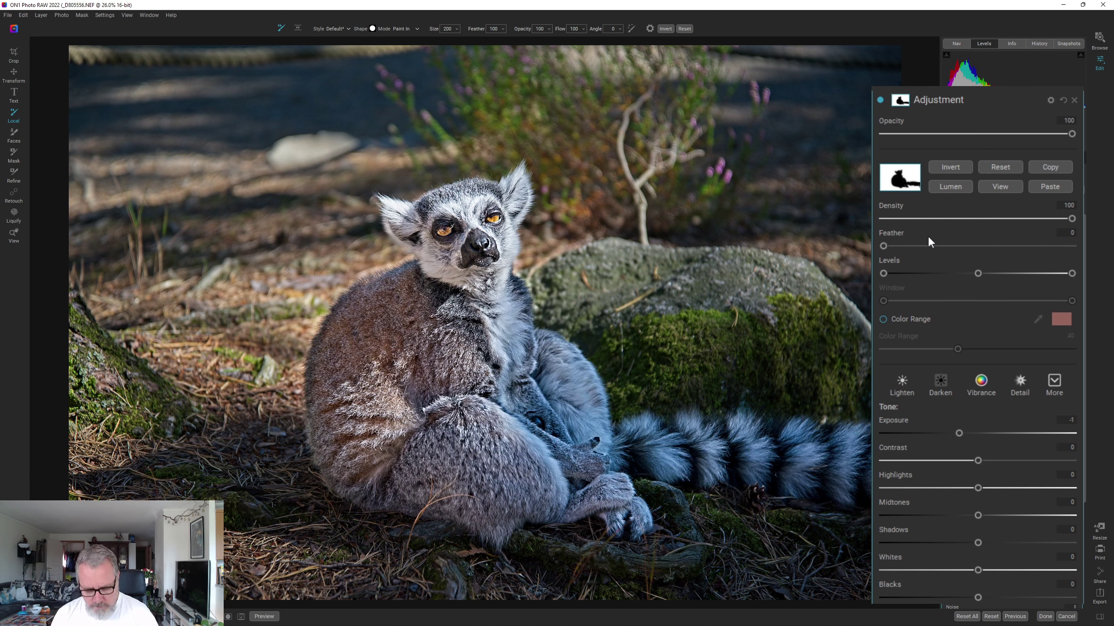
# Try several feather amounts on the background mask with the overlay shown, settling on 24.
pyautogui.press('o')
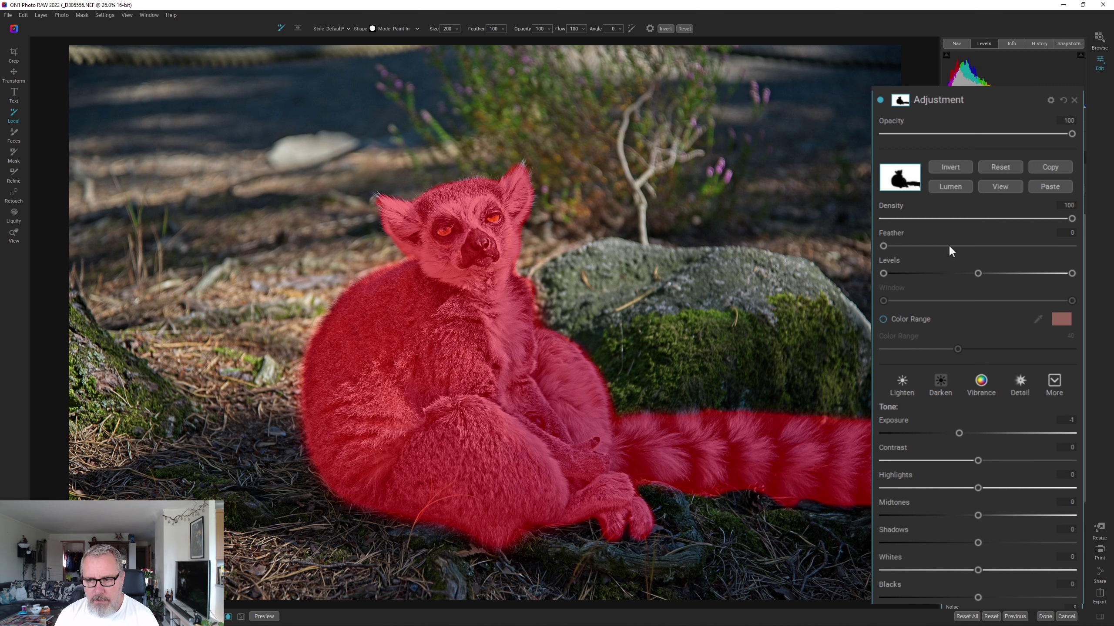
pyautogui.click(949, 247)
pyautogui.moveTo(950, 248); pyautogui.dragTo(1099, 313)
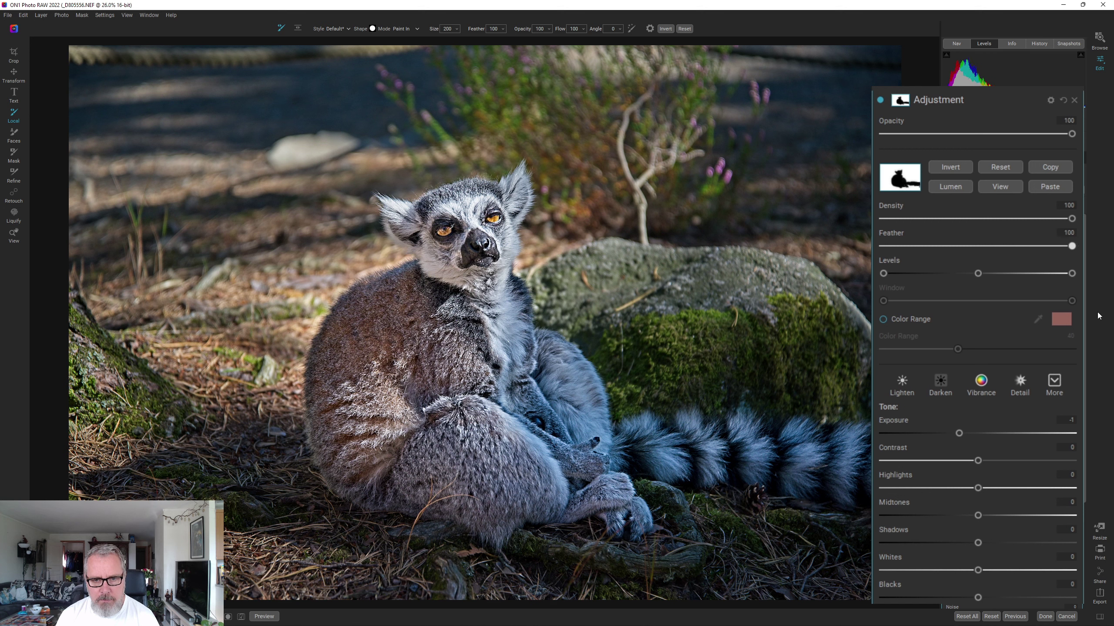
pyautogui.press('o')
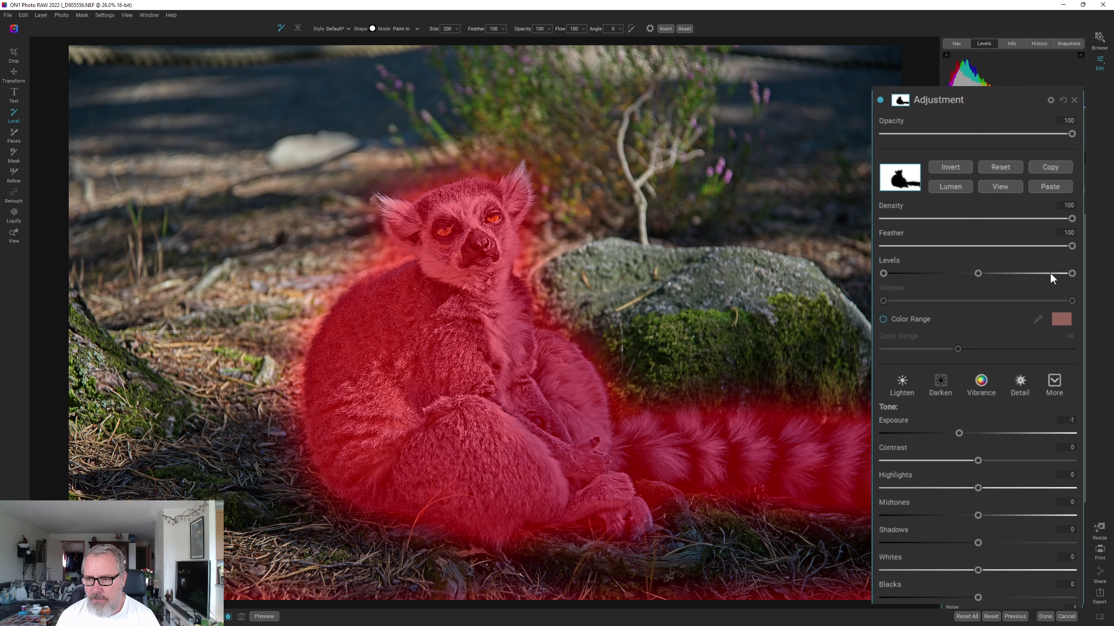
pyautogui.moveTo(1073, 244); pyautogui.dragTo(942, 257)
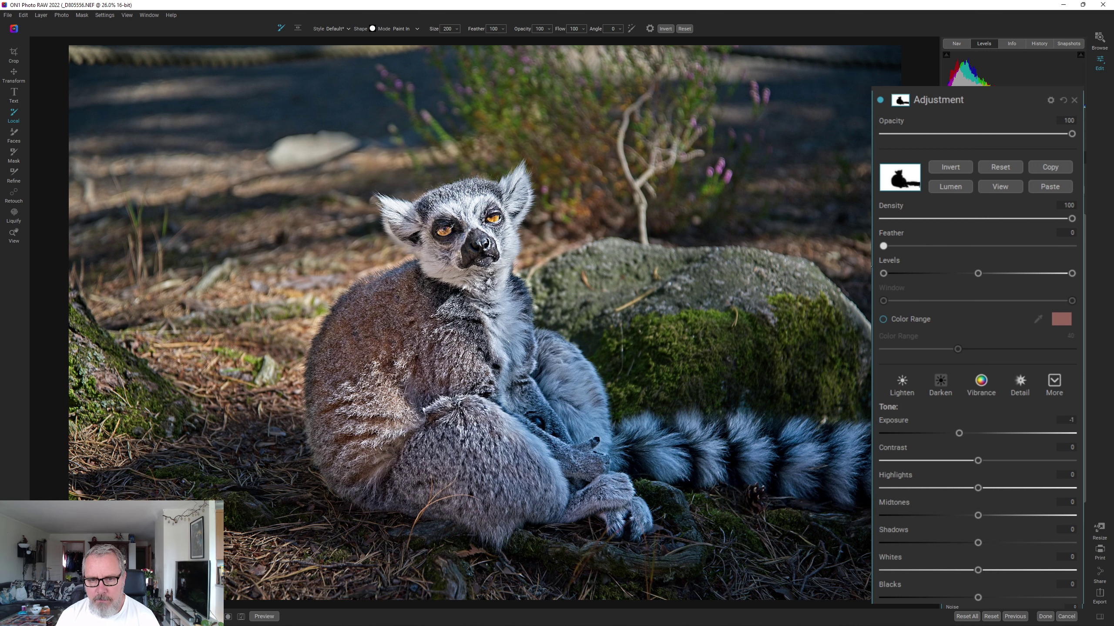
pyautogui.moveTo(938, 247); pyautogui.dragTo(957, 262)
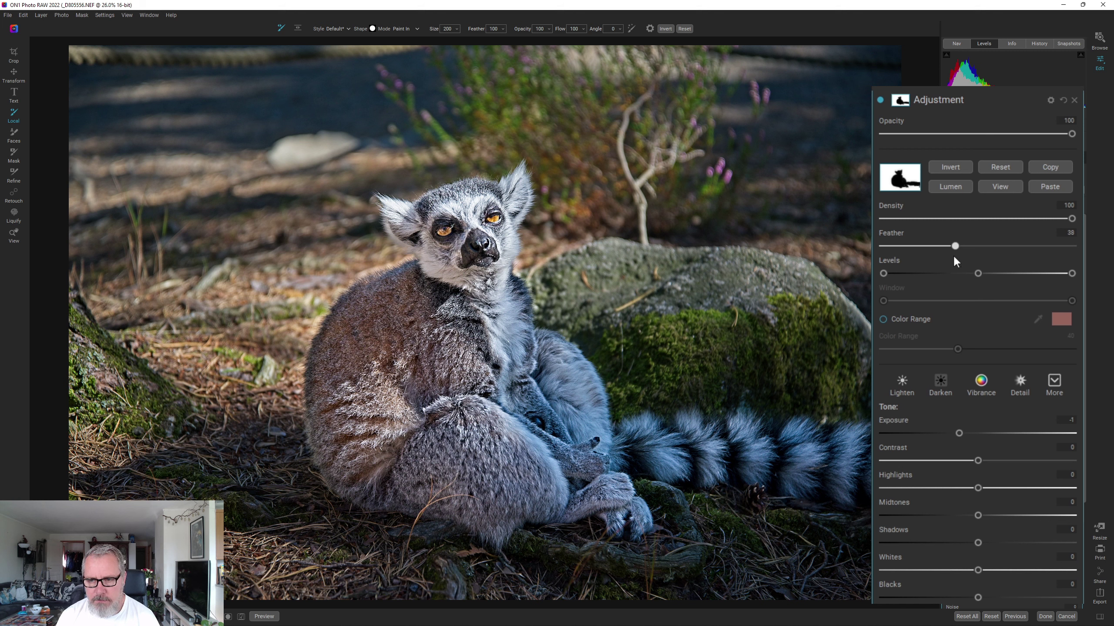
pyautogui.moveTo(898, 258); pyautogui.dragTo(886, 258)
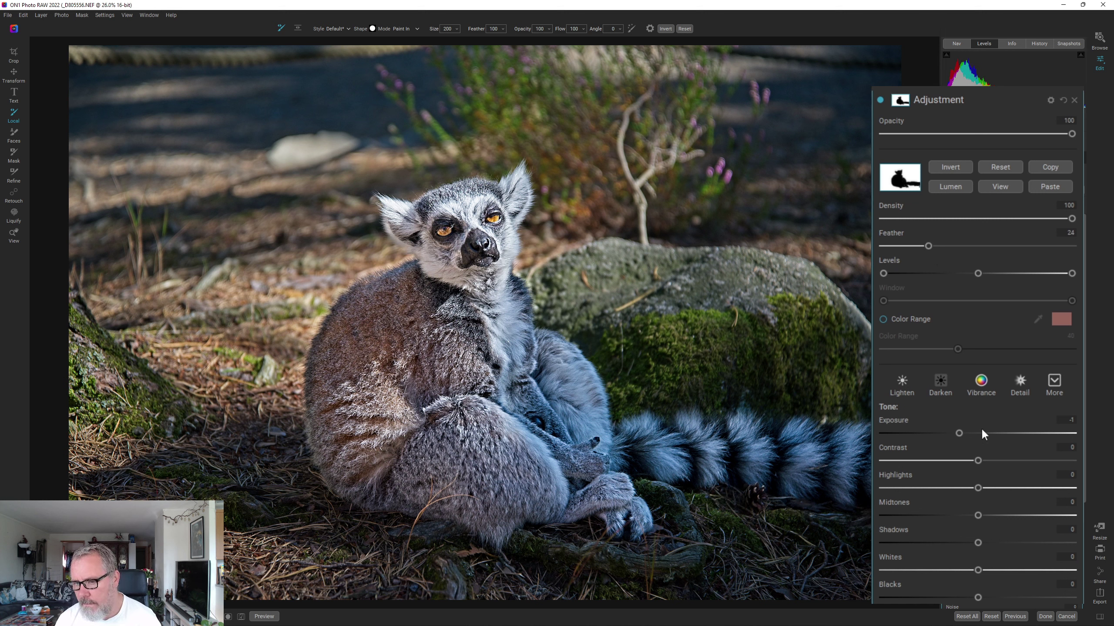
# Set the background adjustment's exposure to -0.45, highlights to -81 and contrast to 27.
pyautogui.moveTo(959, 434); pyautogui.dragTo(967, 435)
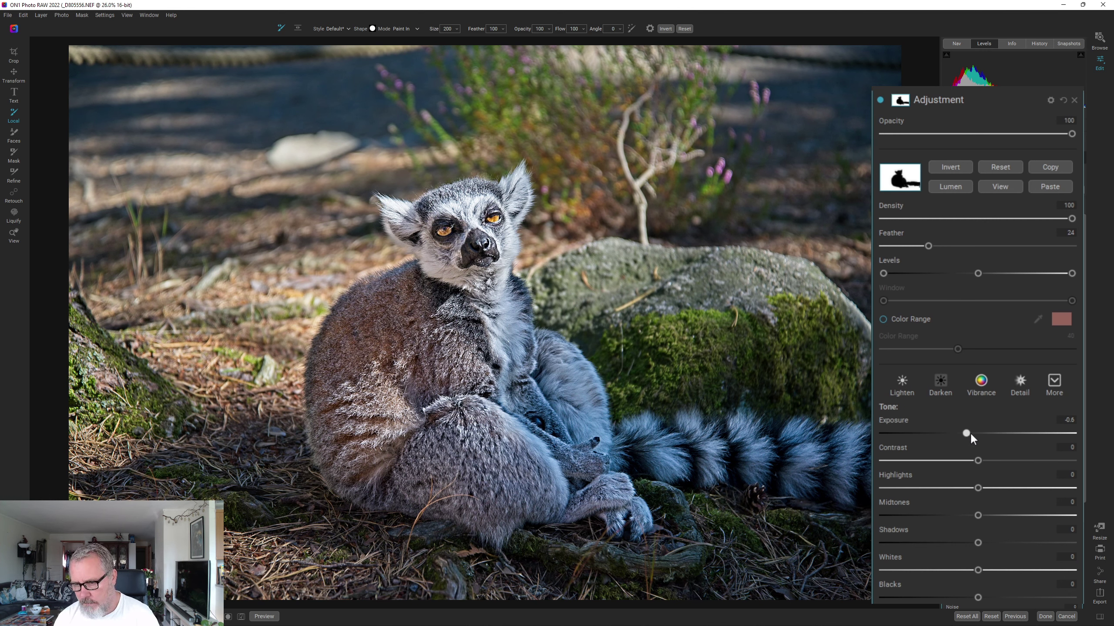
pyautogui.moveTo(962, 434); pyautogui.dragTo(968, 434)
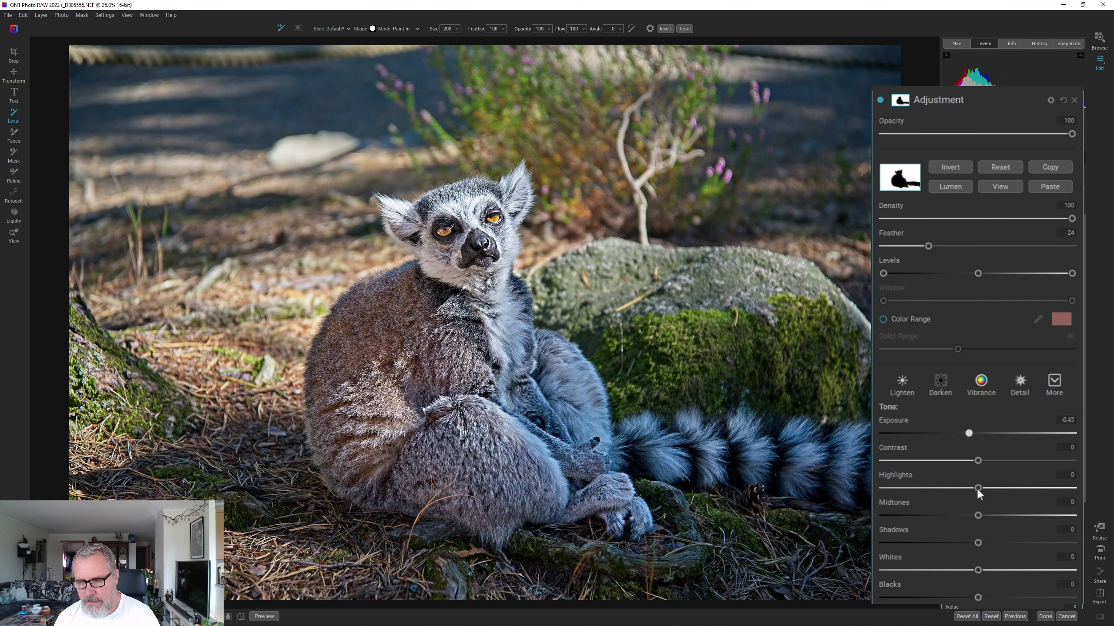
pyautogui.moveTo(978, 489); pyautogui.dragTo(885, 490)
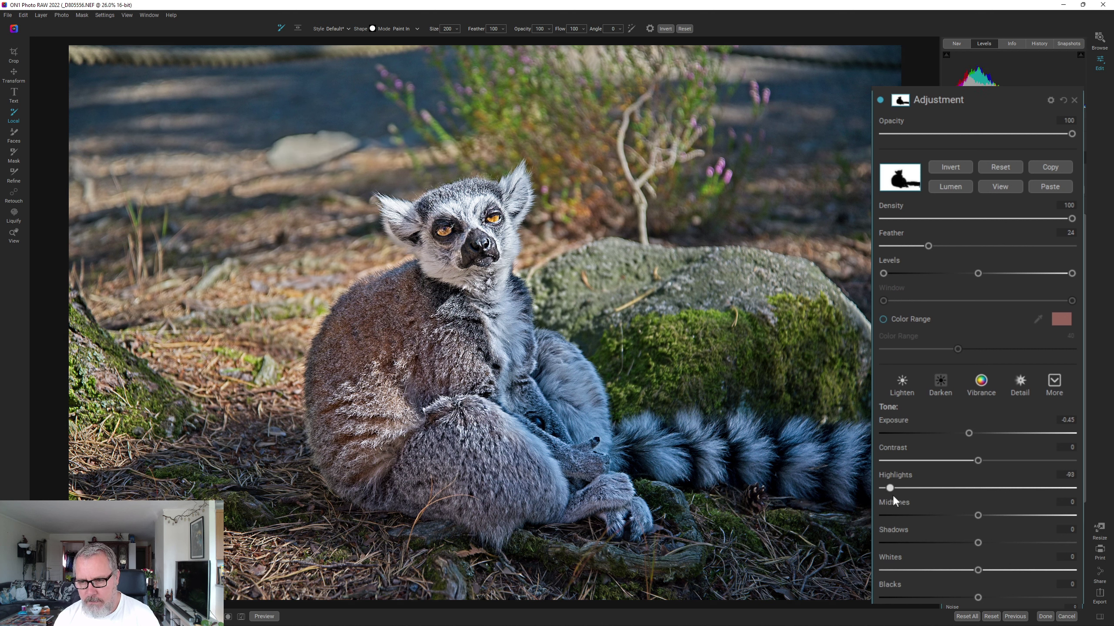
pyautogui.moveTo(977, 461); pyautogui.dragTo(1003, 462)
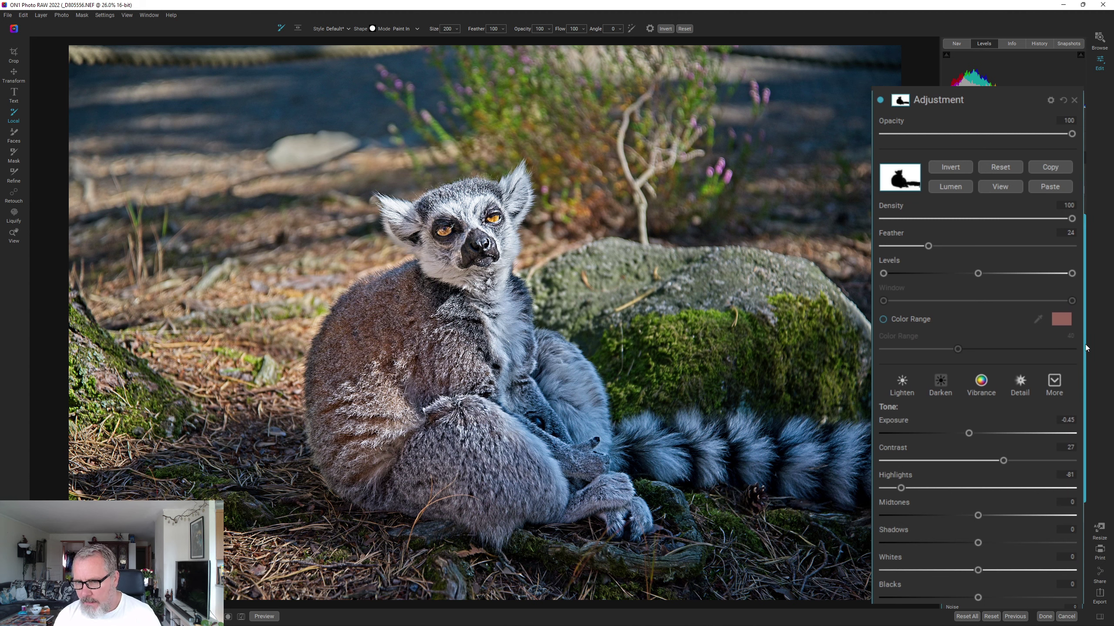
pyautogui.scroll(-3, 1090, 346)
# Add a local adjustment with the pasted lemur mask, reset exposure to 0, and zoom to 100%.
pyautogui.press('z')
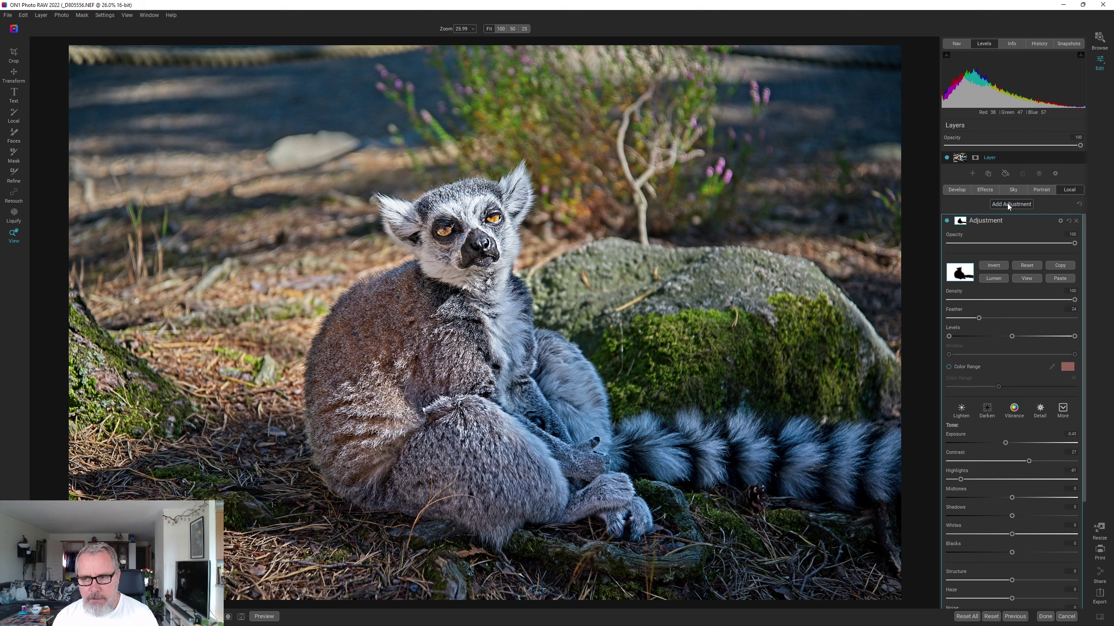
pyautogui.press('k')
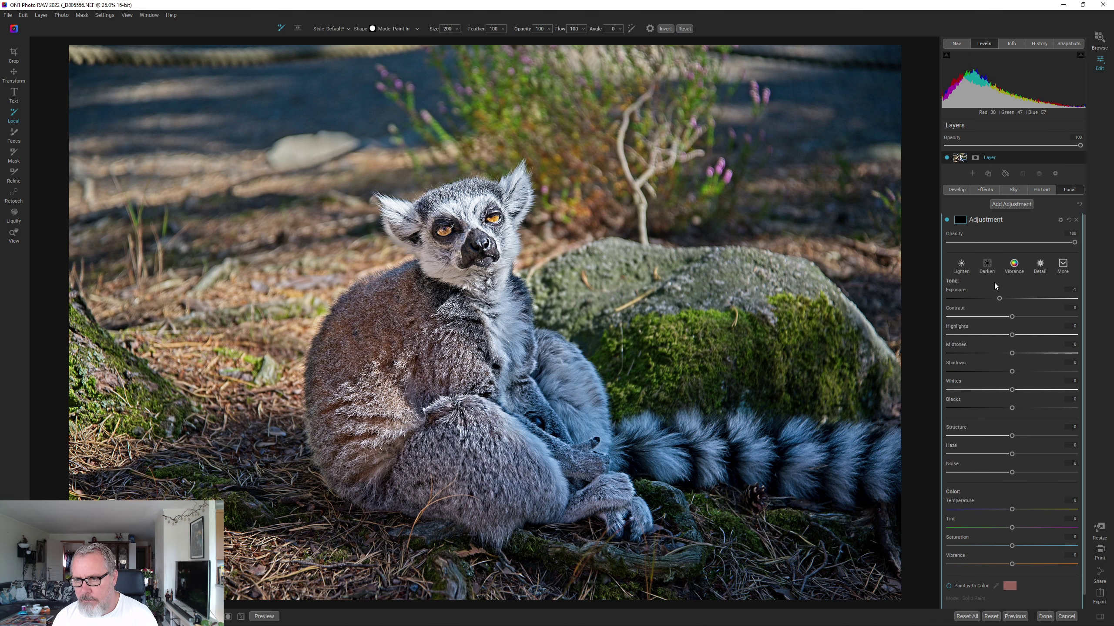
pyautogui.click(960, 220)
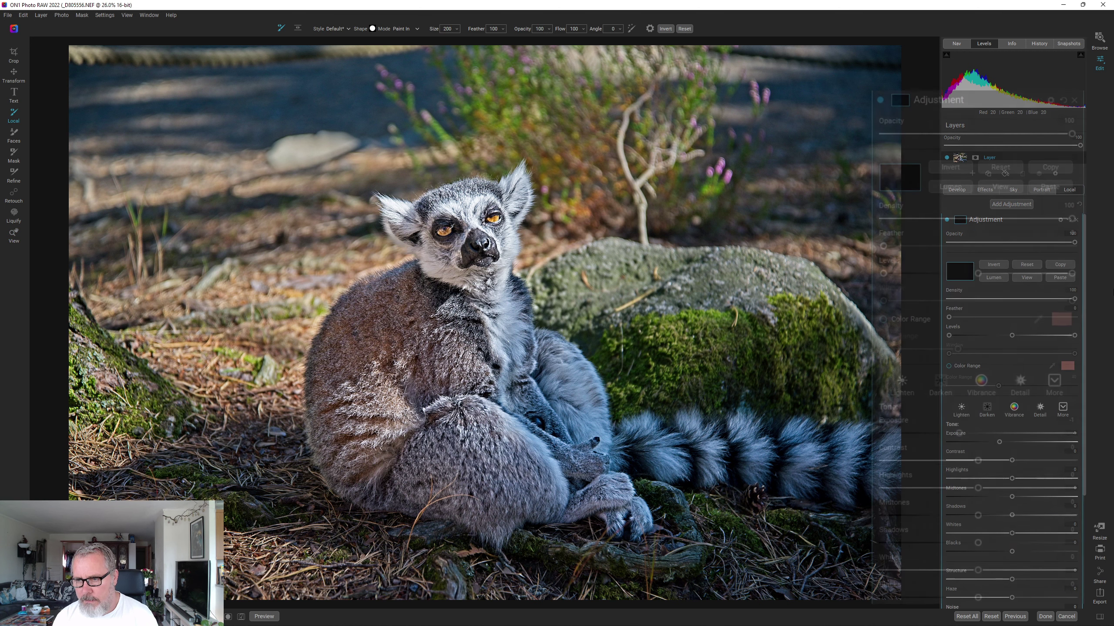
pyautogui.click(1060, 280)
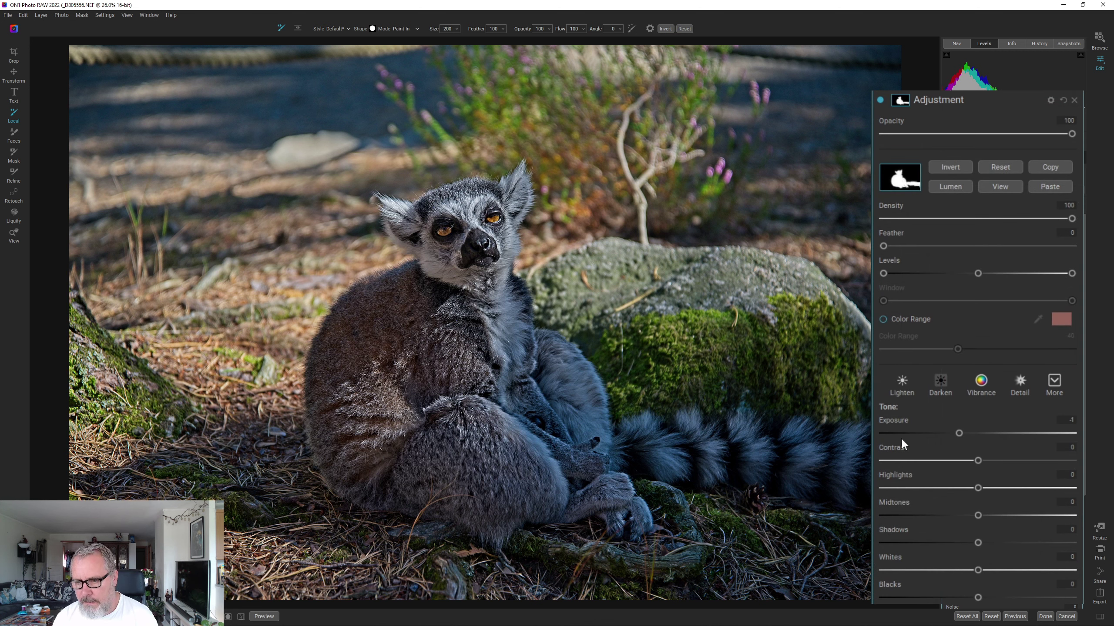
pyautogui.doubleClick(896, 419)
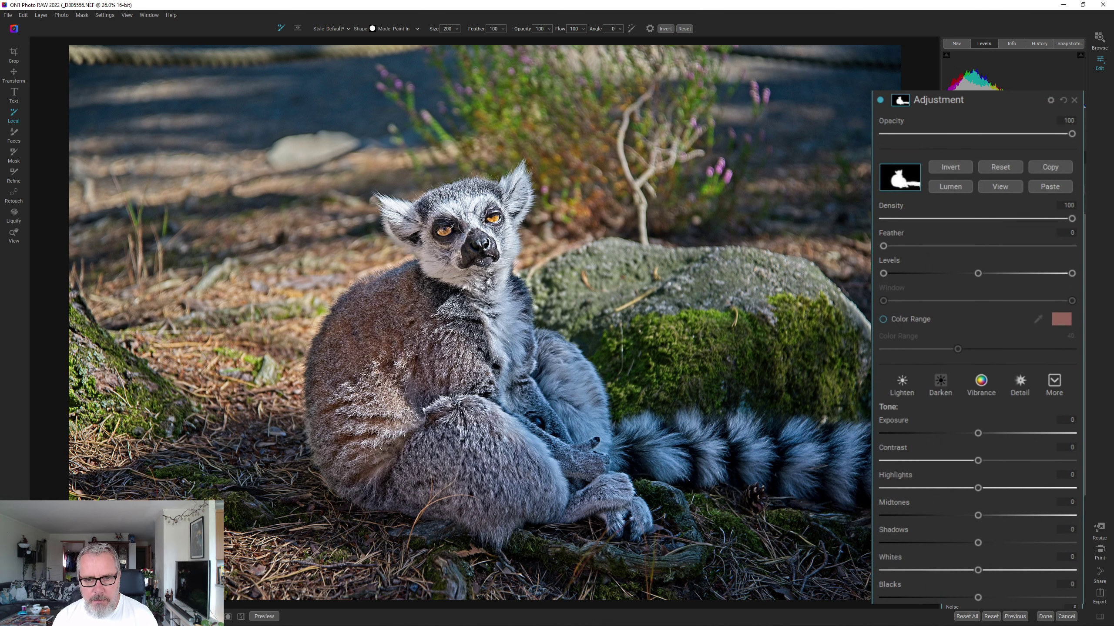
pyautogui.press('z')
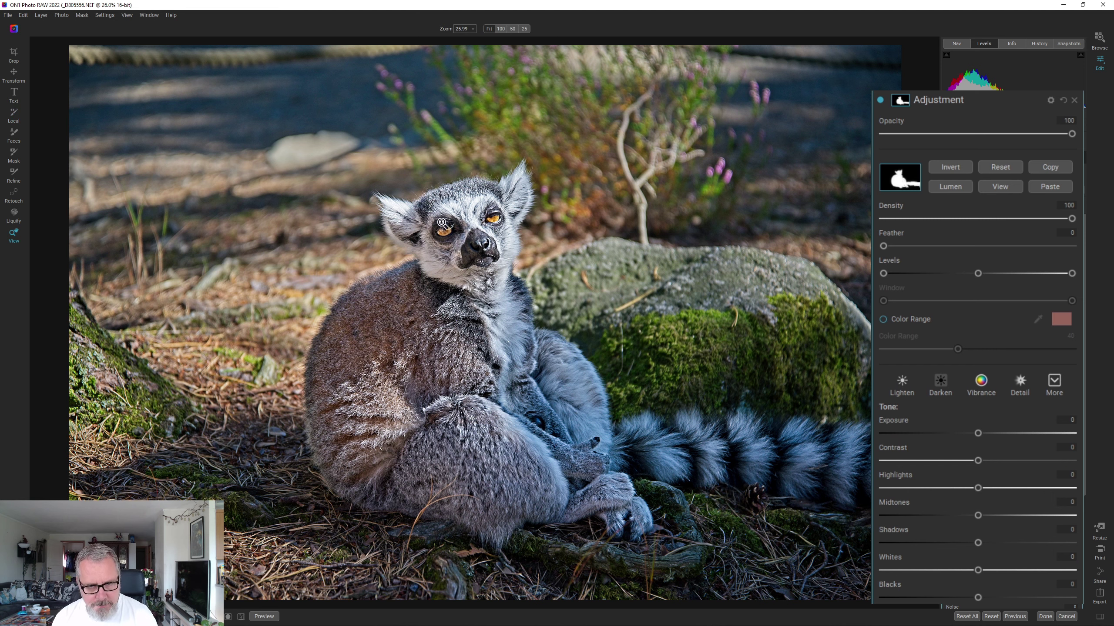
pyautogui.click(460, 198)
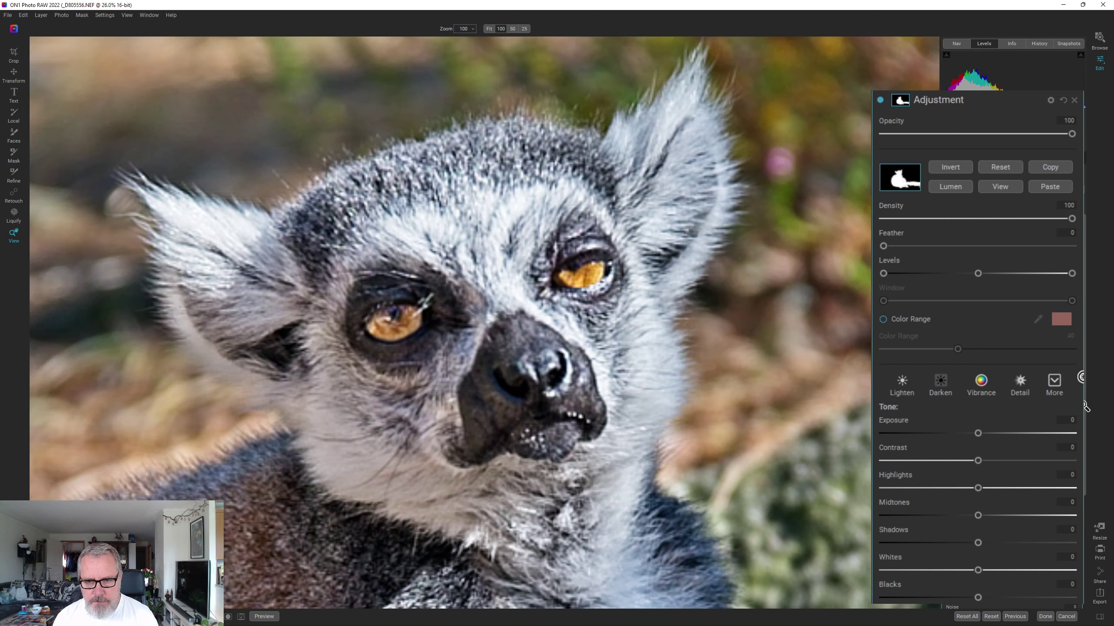
# Set the lemur adjustment's Structure to 20 and fit the photo in view.
pyautogui.moveTo(1084, 370); pyautogui.dragTo(1062, 508)
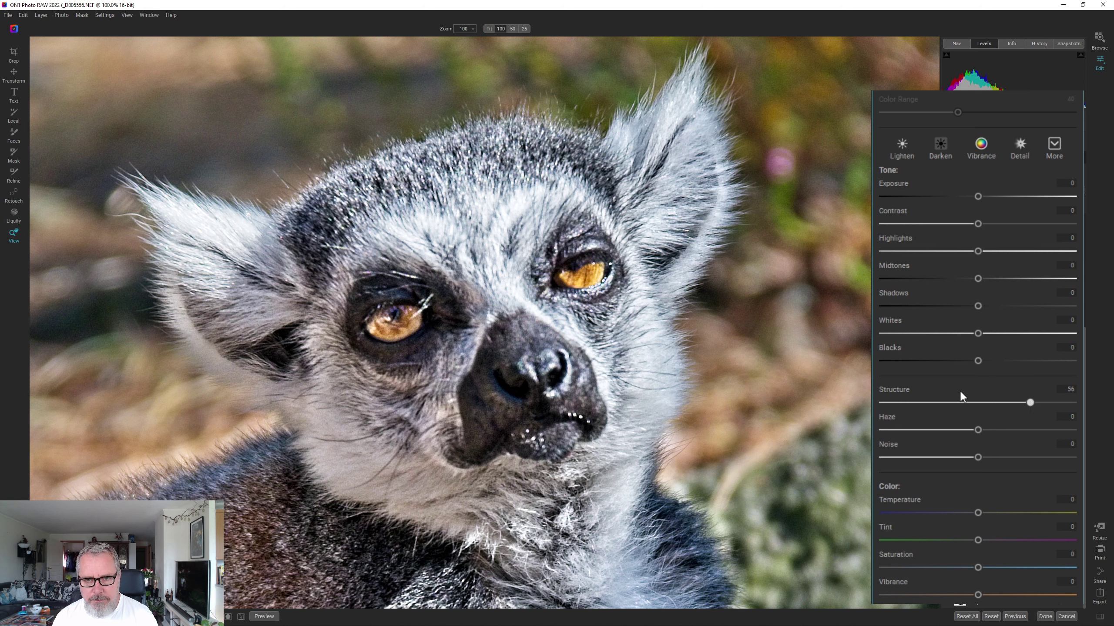
pyautogui.doubleClick(896, 390)
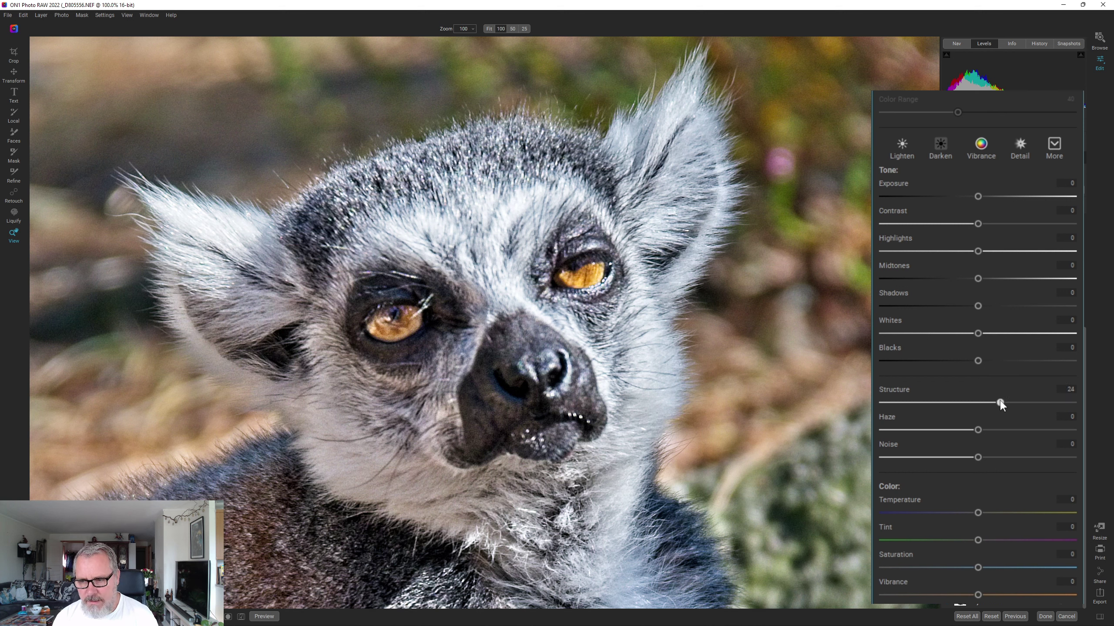
pyautogui.moveTo(1001, 405); pyautogui.dragTo(996, 404)
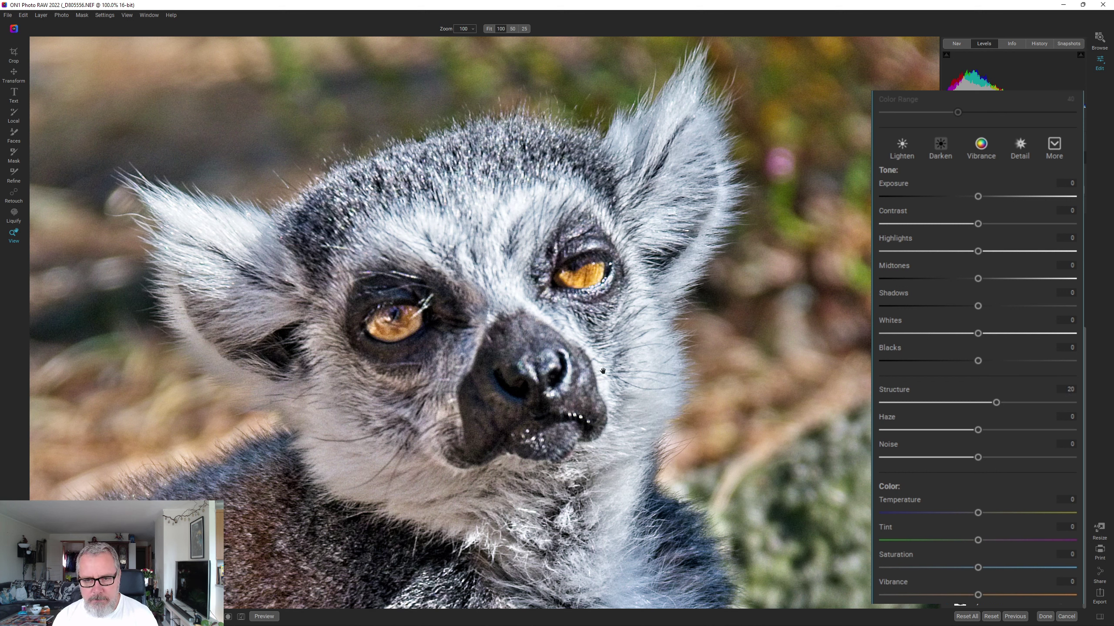
pyautogui.click(555, 288)
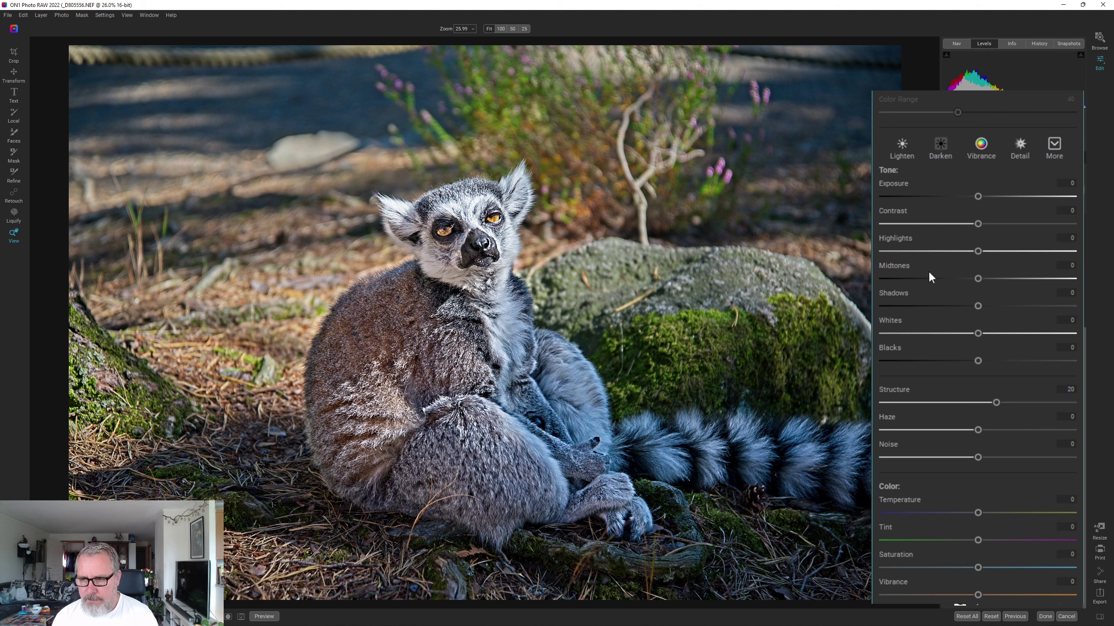
# Lift the lemur's shadows to 6 and add contrast of 11.
pyautogui.click(1004, 306)
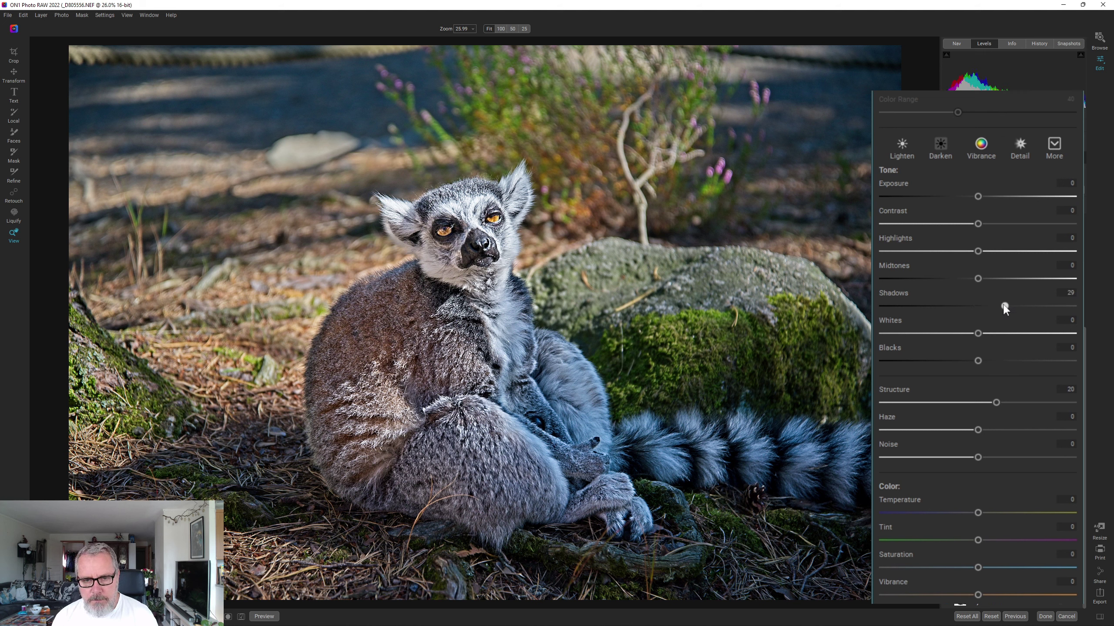
pyautogui.moveTo(999, 309); pyautogui.dragTo(986, 309)
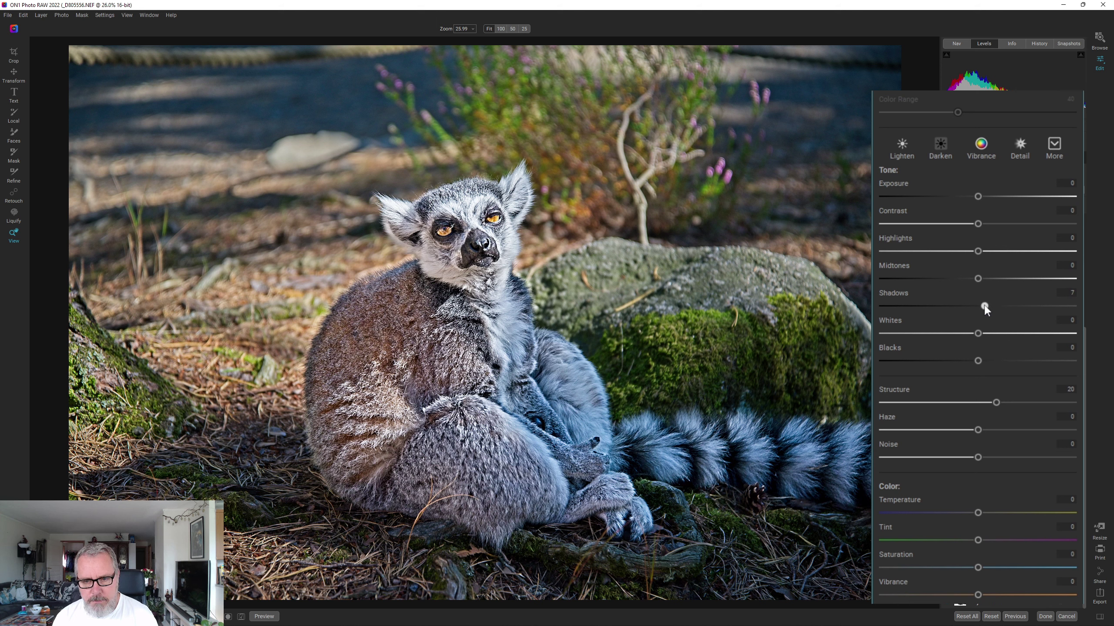
pyautogui.moveTo(986, 310); pyautogui.dragTo(984, 310)
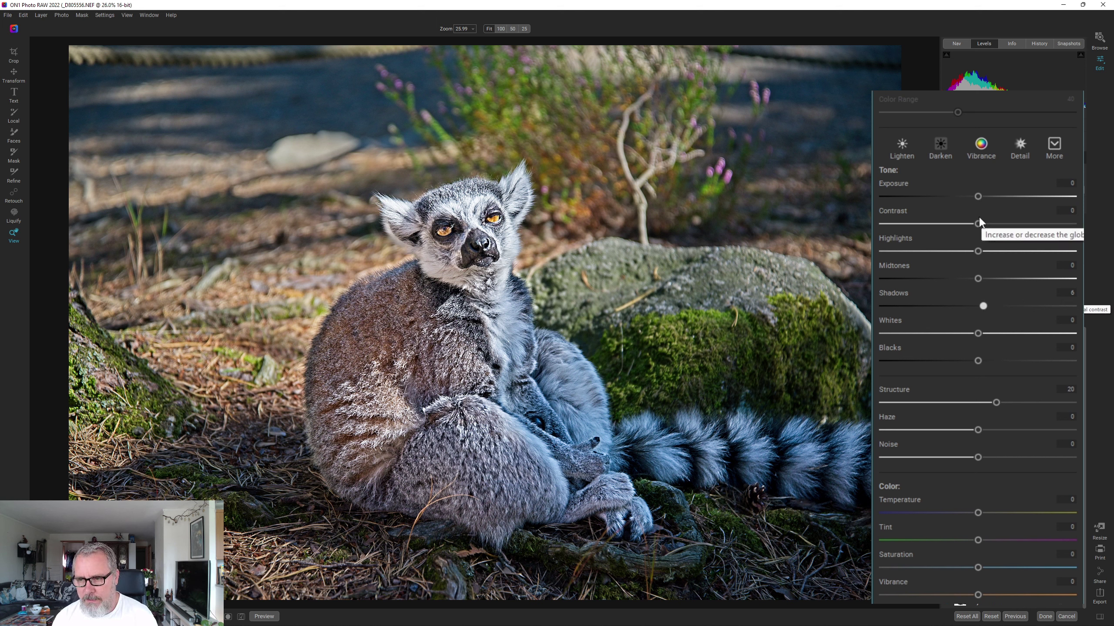
pyautogui.moveTo(980, 224); pyautogui.dragTo(990, 226)
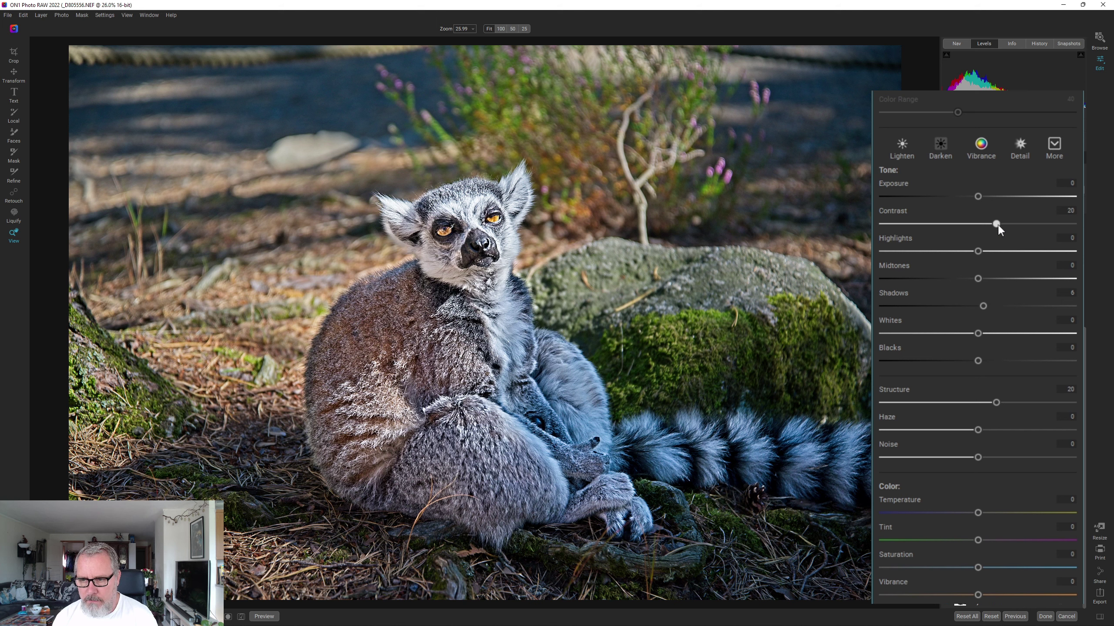
pyautogui.moveTo(997, 222); pyautogui.dragTo(988, 224)
# Collapse the lemur adjustment and ease the background adjustment's exposure to -0.35.
pyautogui.scroll(5, 1069, 219)
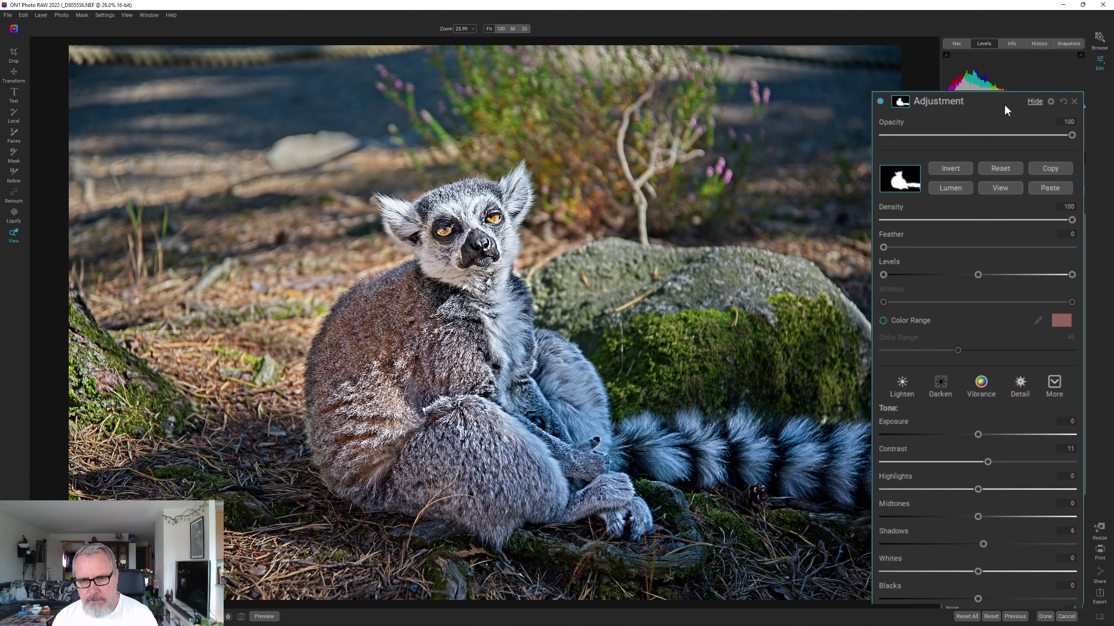
pyautogui.click(1035, 101)
pyautogui.click(948, 129)
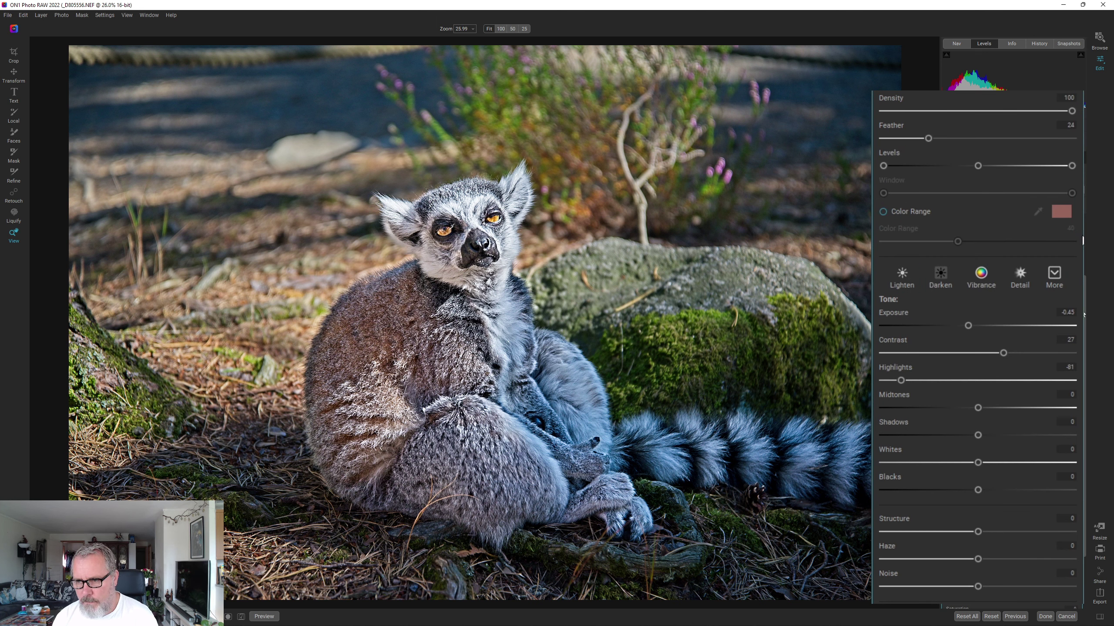
pyautogui.scroll(3, 1070, 127)
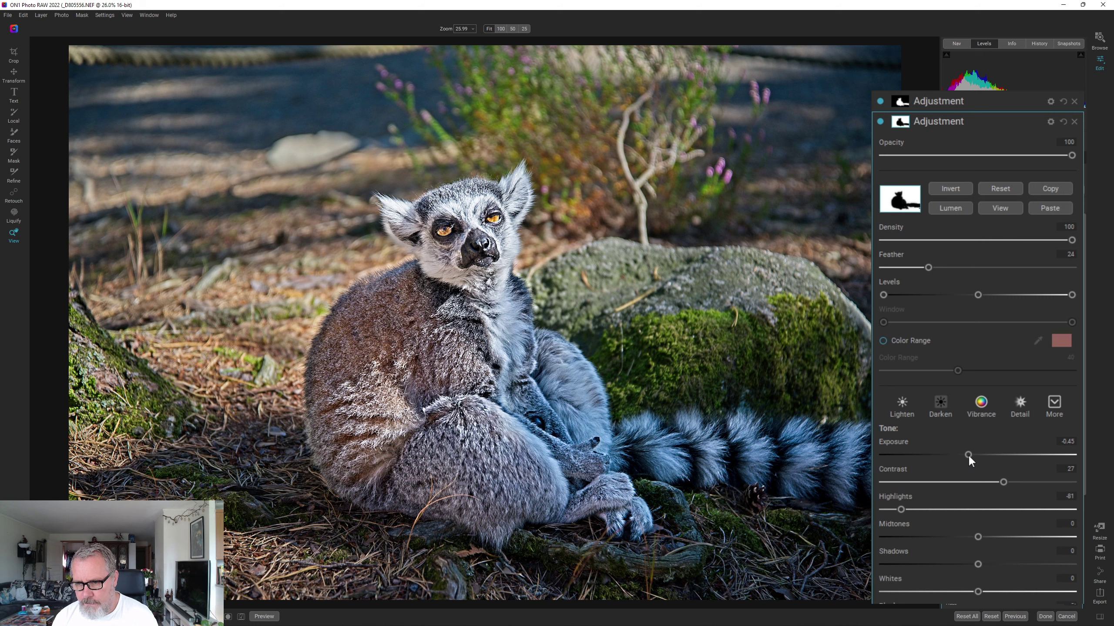
pyautogui.moveTo(970, 456); pyautogui.dragTo(972, 458)
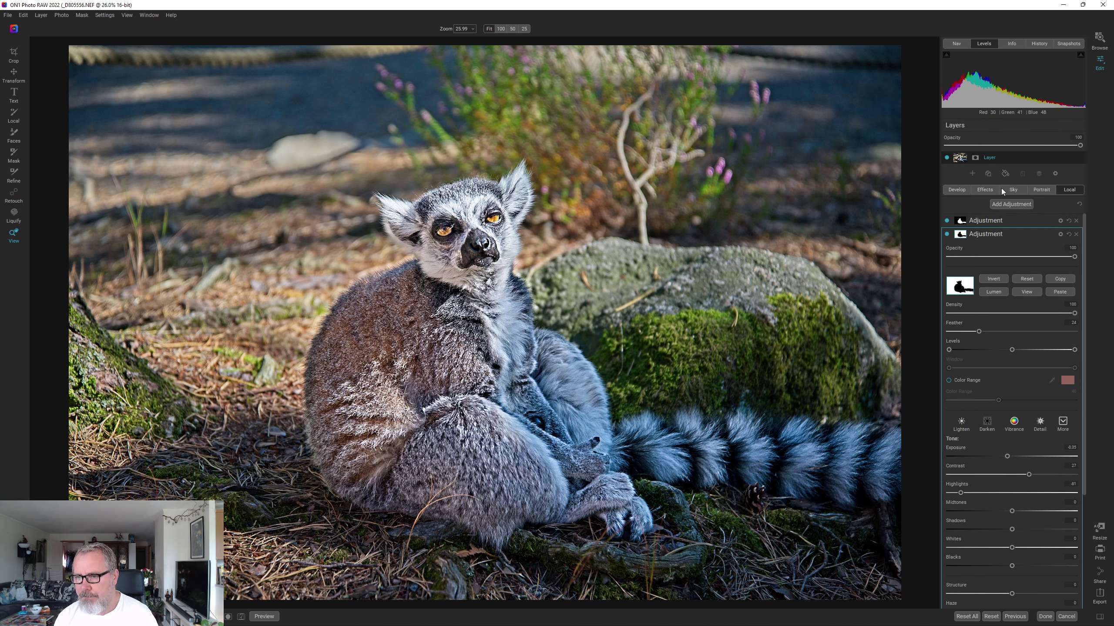
# Add a Tone Enhancer filter and paste the lemur mask into it.
pyautogui.click(987, 190)
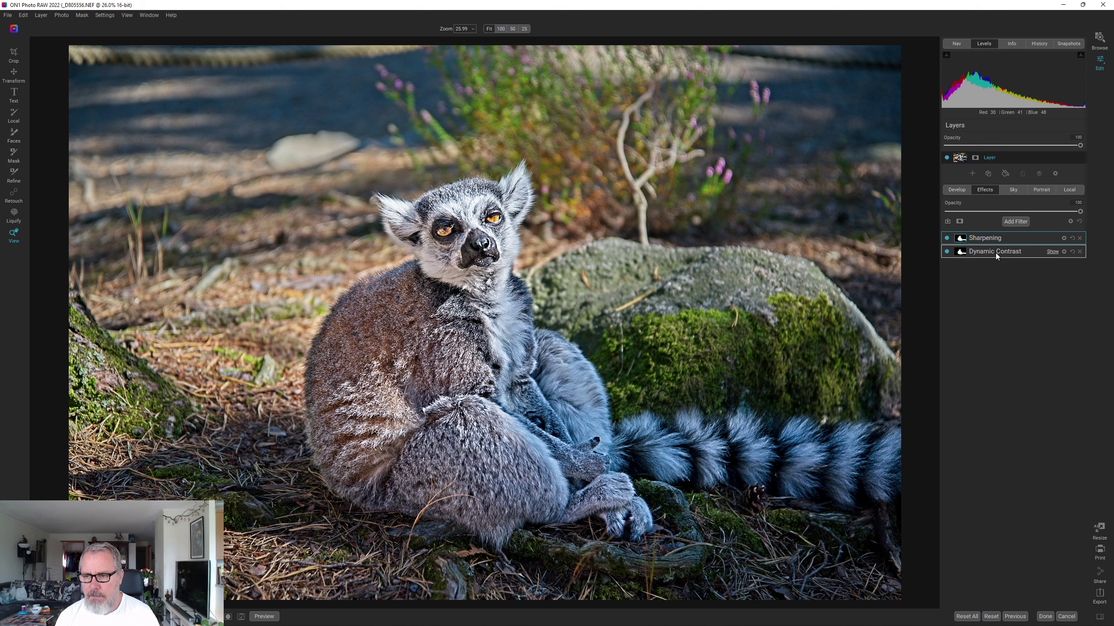
pyautogui.click(1011, 223)
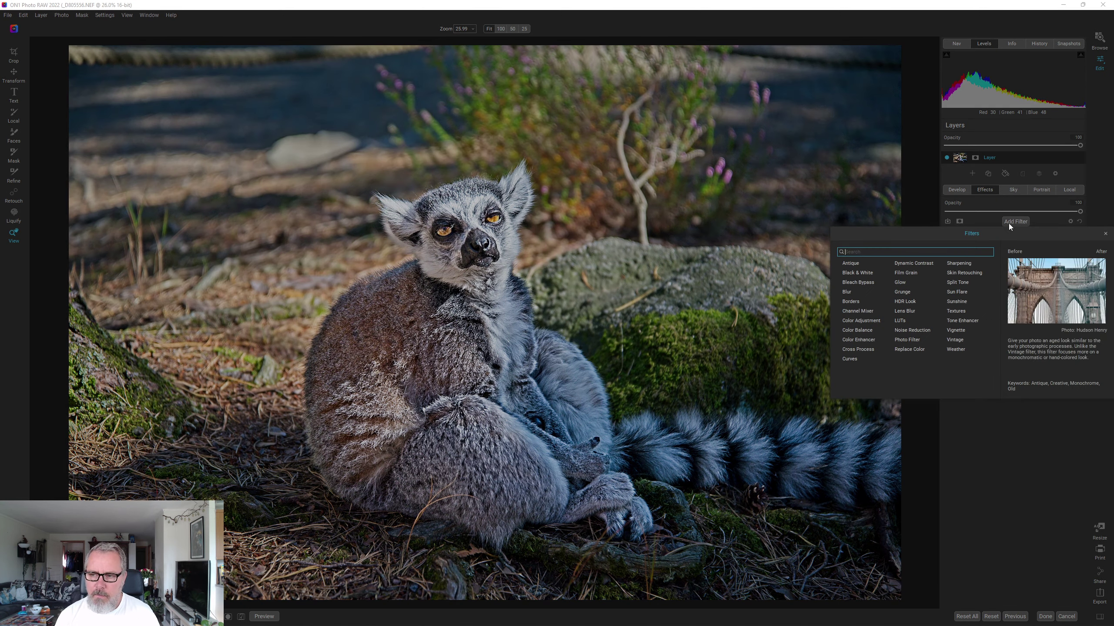
pyautogui.click(964, 320)
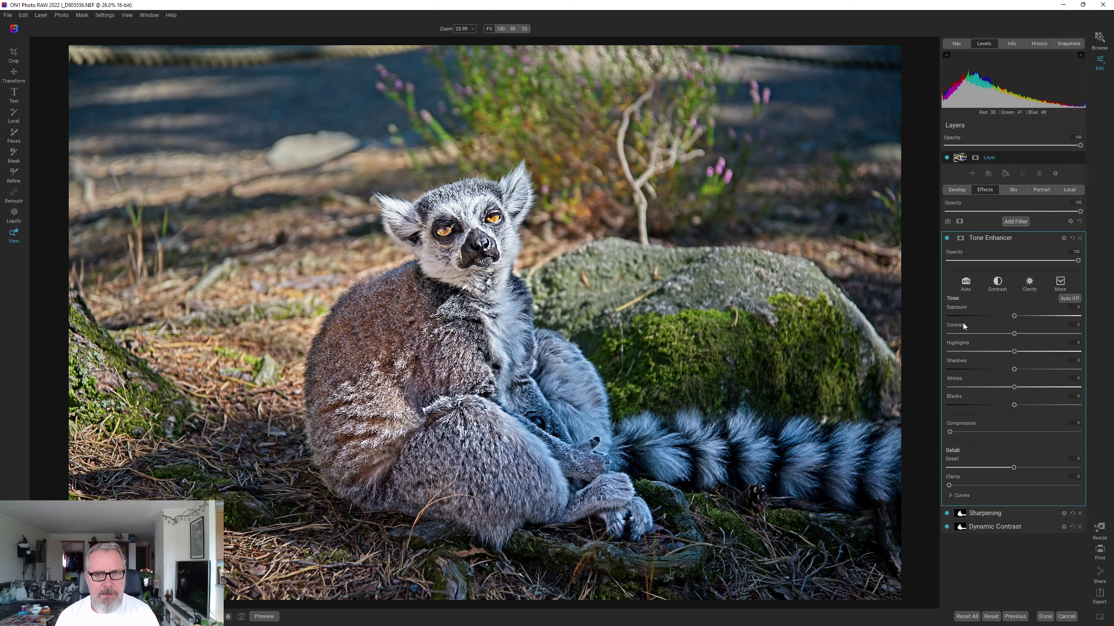
pyautogui.click(960, 238)
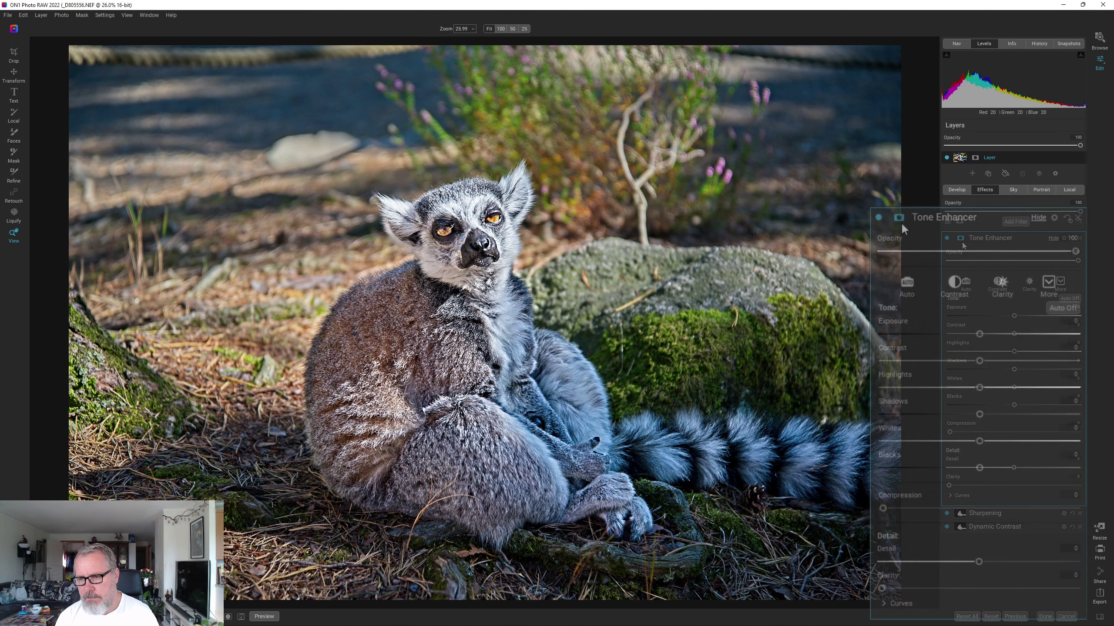
pyautogui.click(1049, 304)
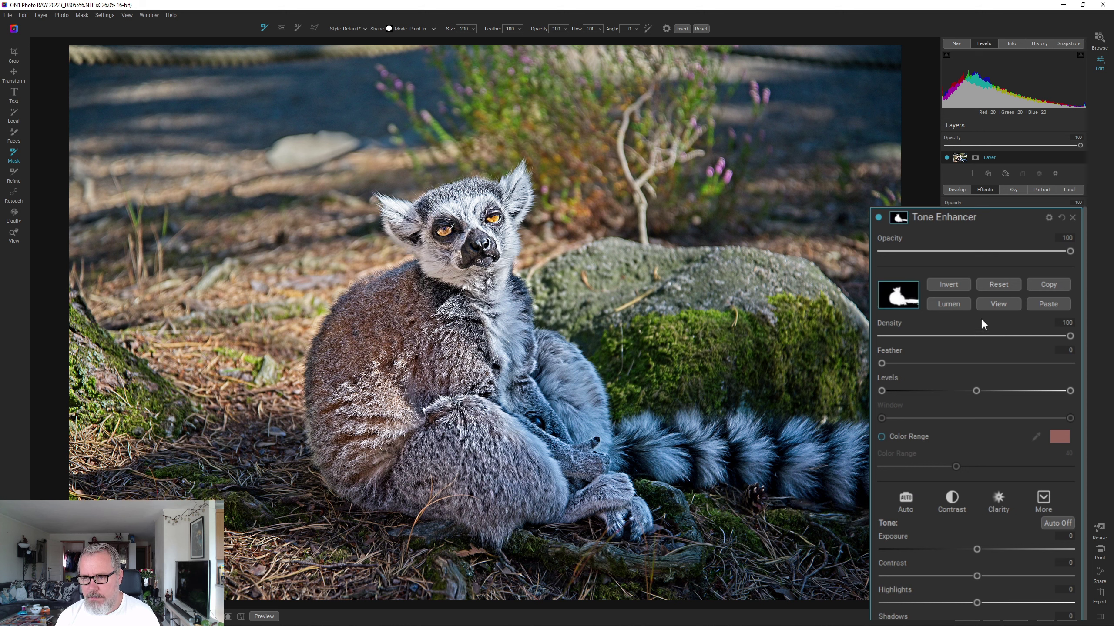
pyautogui.click(898, 222)
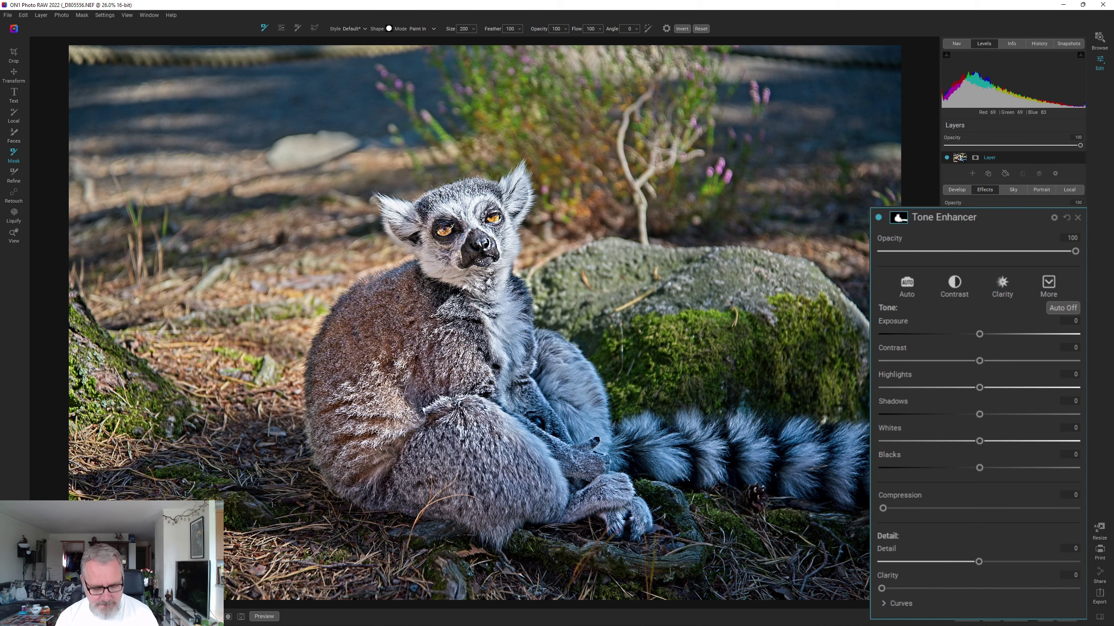
# Compare the Tone Enhancer at 100%, set Clarity to 20, and lower opacity to 62.
pyautogui.press('z')
pyautogui.click(451, 202)
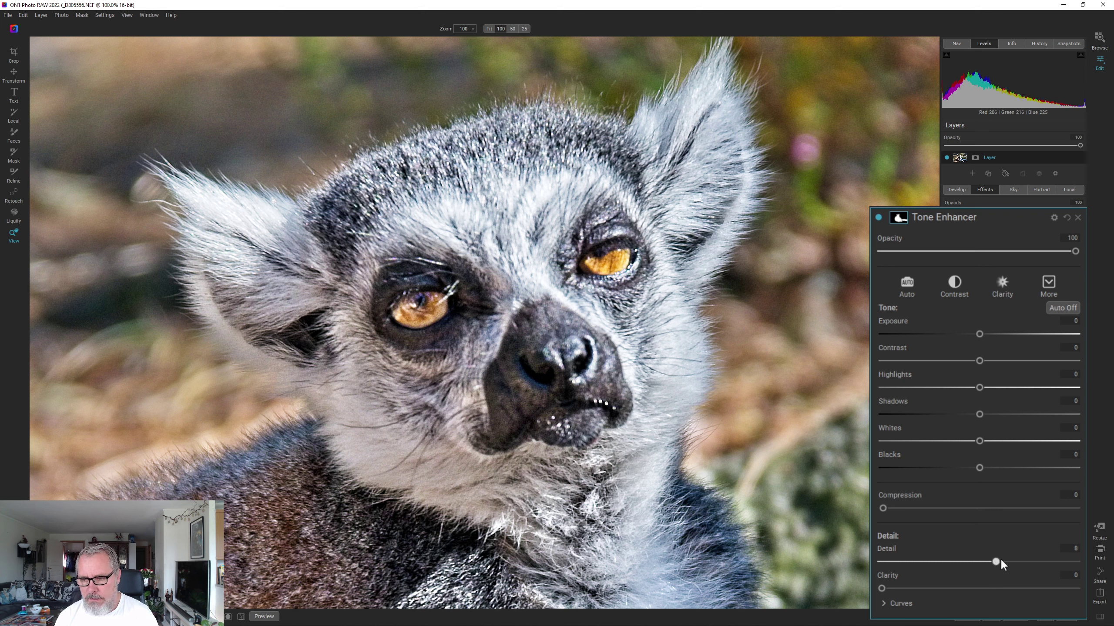
pyautogui.click(878, 217)
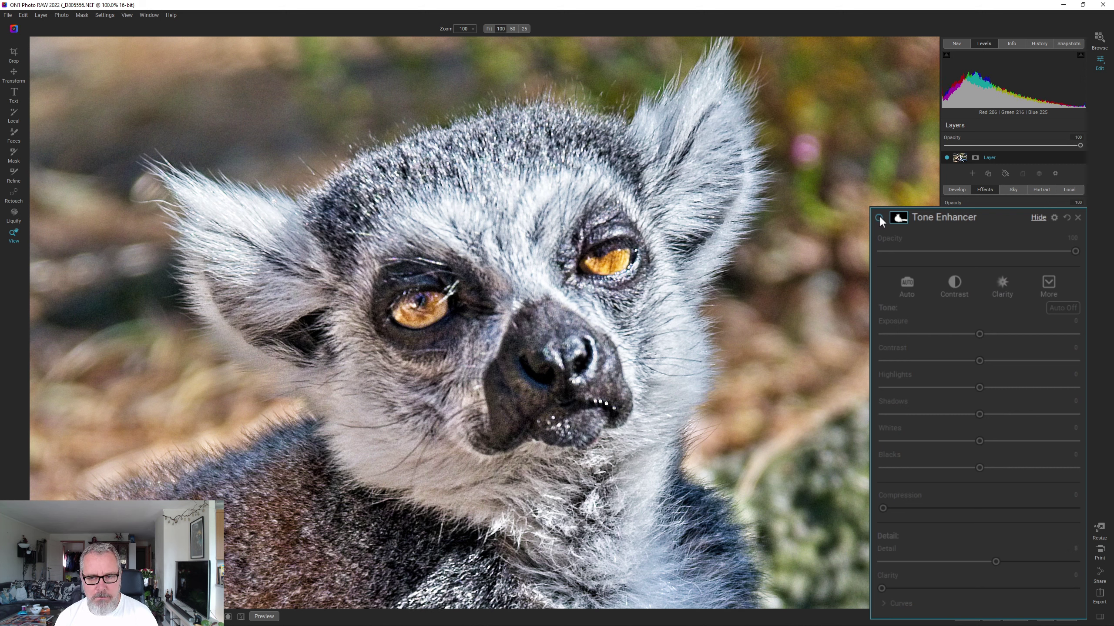
pyautogui.click(879, 217)
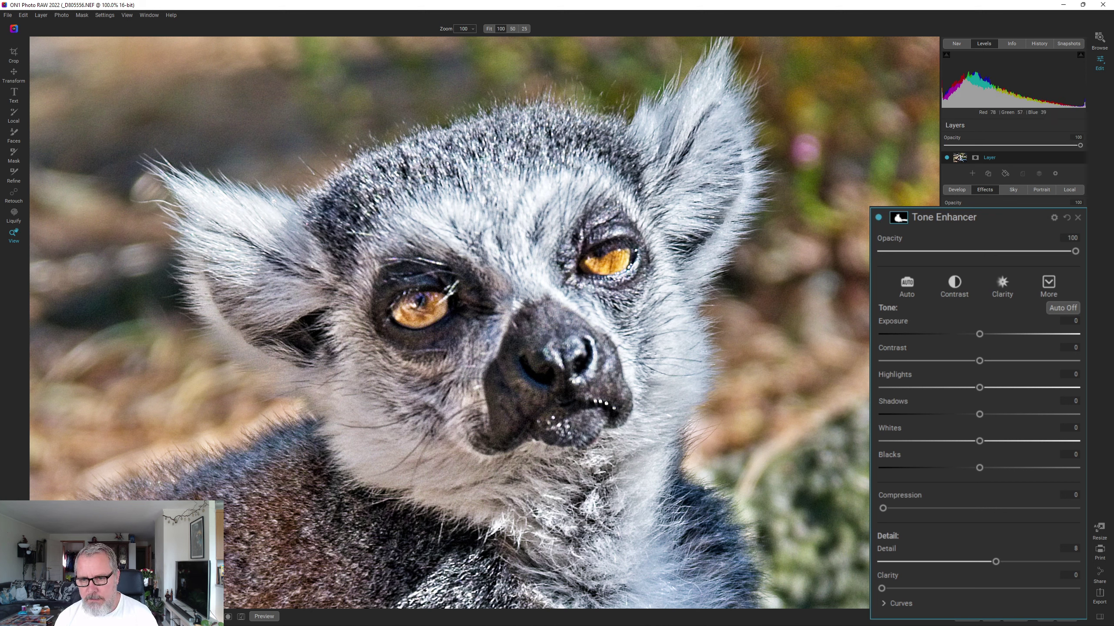
pyautogui.click(920, 589)
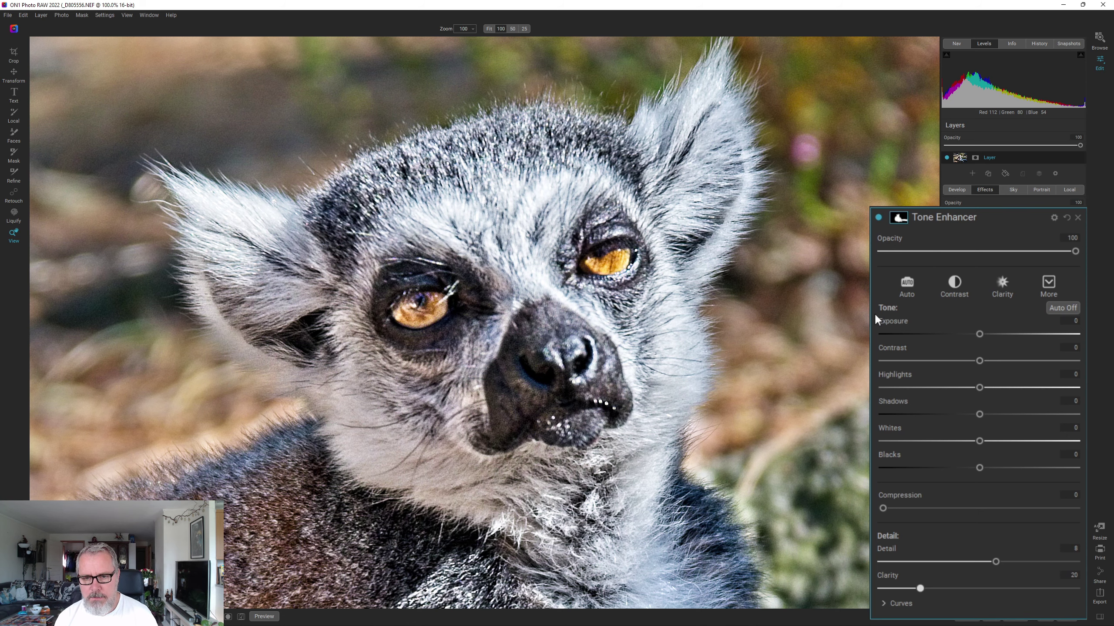
pyautogui.hotkey('ctrl', '0')
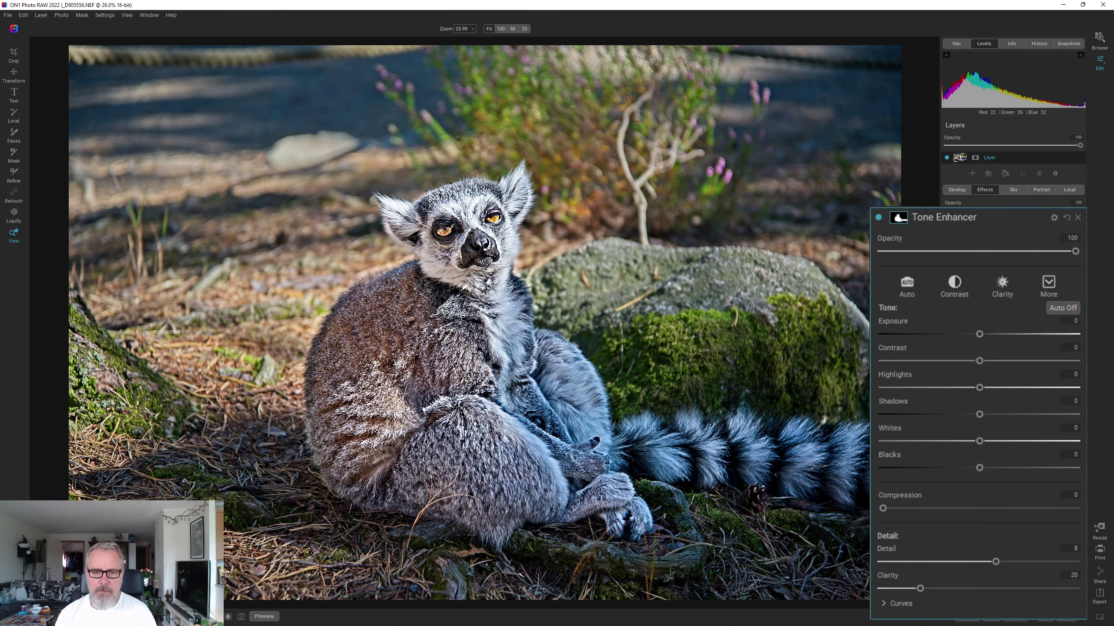
pyautogui.click(1007, 252)
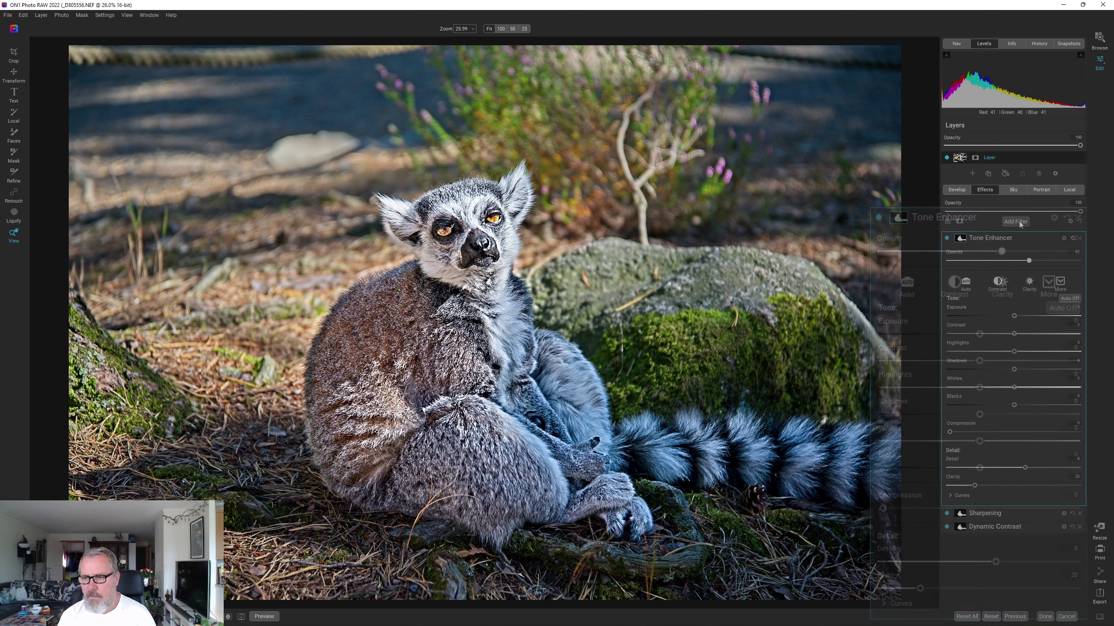
# Add a Vignette filter with the Big Softy preset at about 65 opacity.
pyautogui.click(1015, 221)
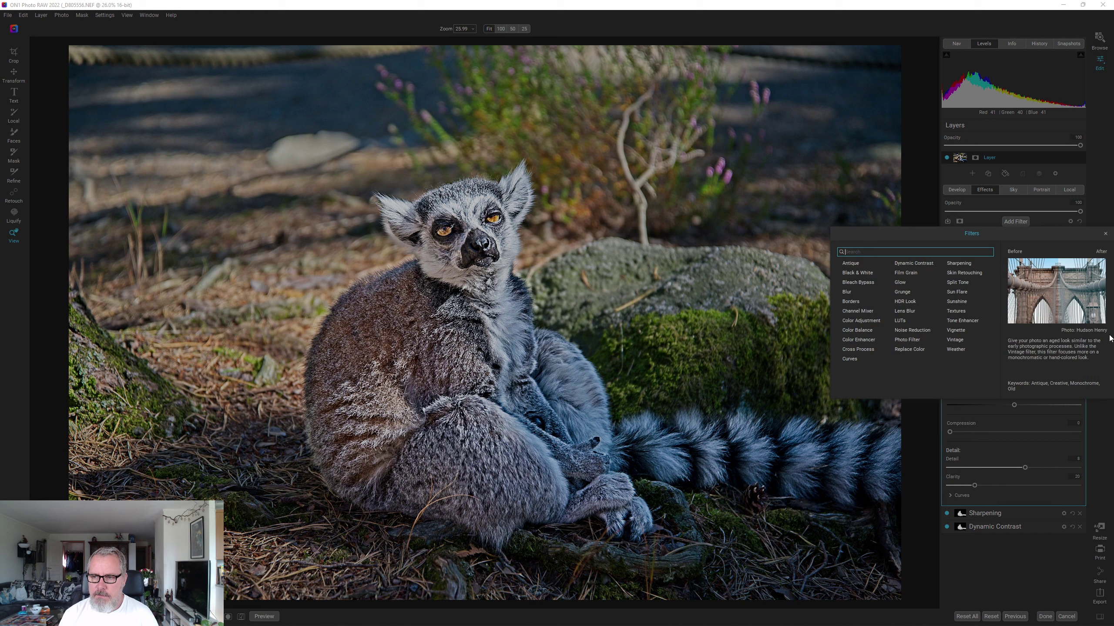
pyautogui.click(962, 331)
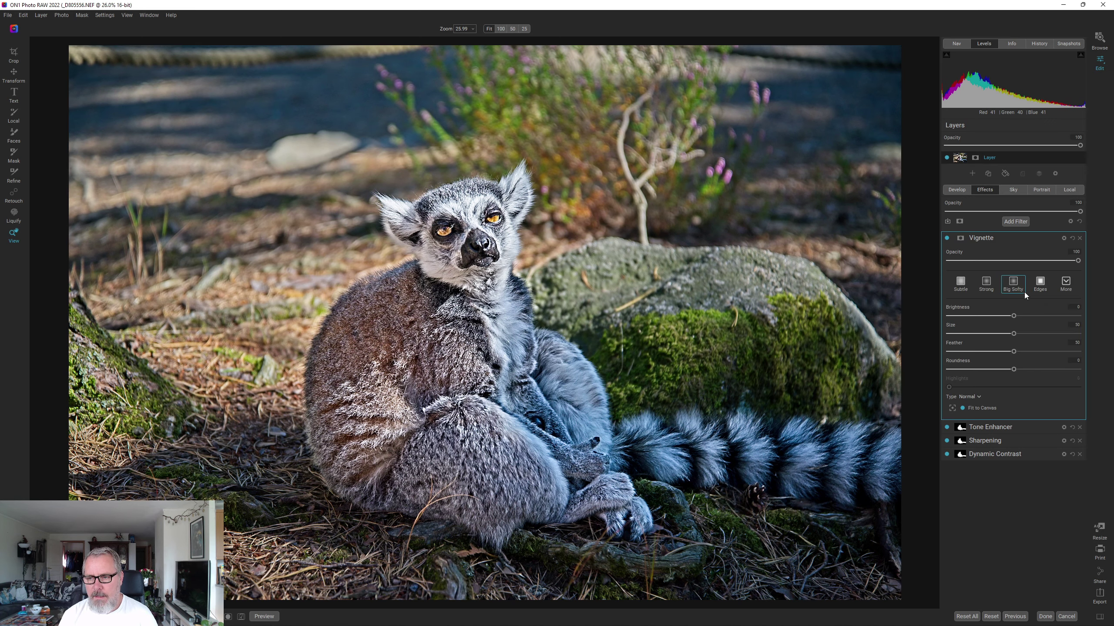
pyautogui.click(1018, 285)
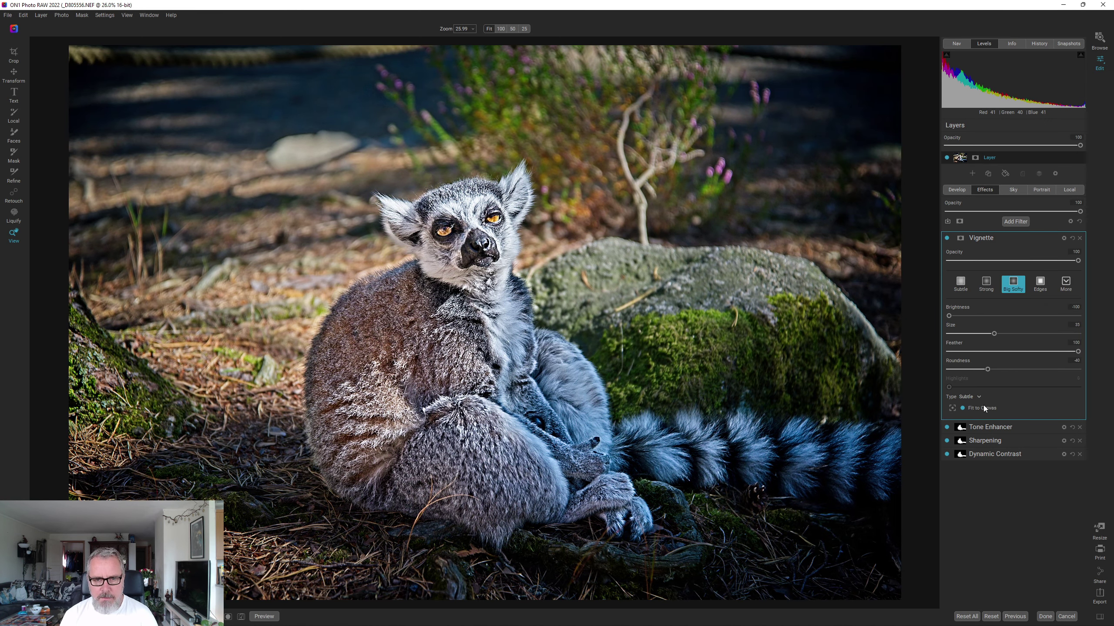
pyautogui.moveTo(999, 251); pyautogui.dragTo(1015, 252)
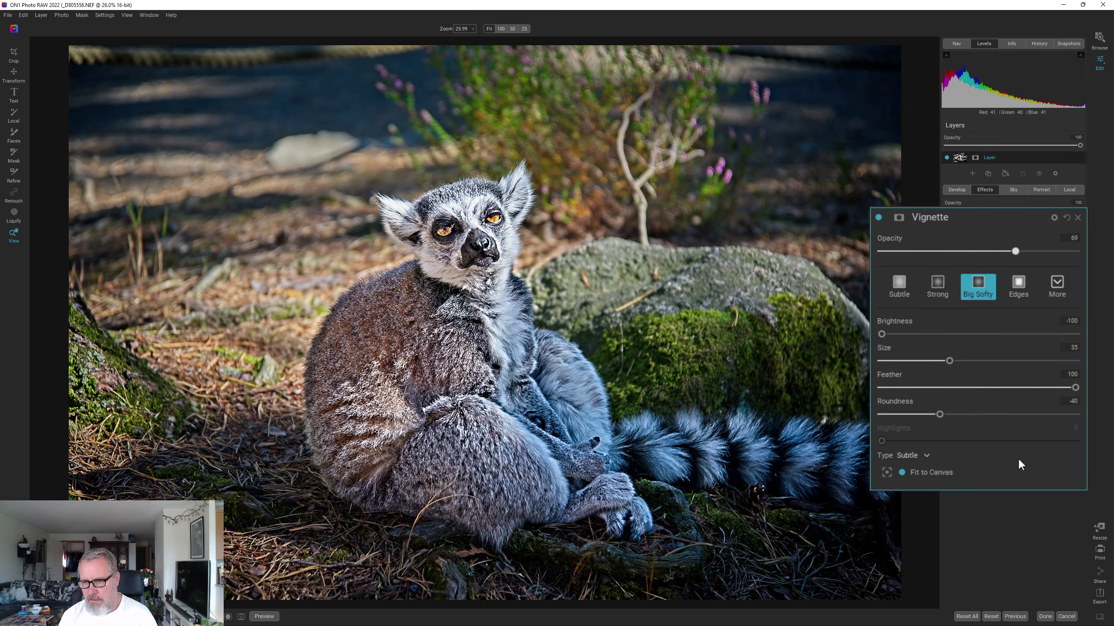
# Re-feather the vignette, centre it lower-right over the lemur, and set opacity to 64.
pyautogui.moveTo(912, 393); pyautogui.dragTo(877, 381)
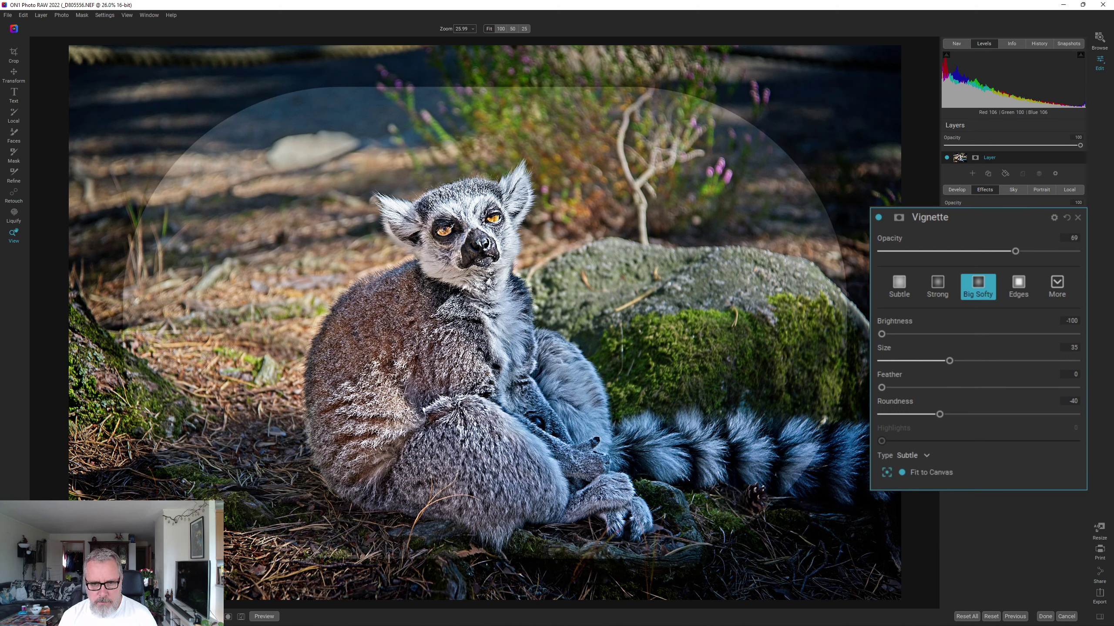
pyautogui.moveTo(476, 312); pyautogui.dragTo(491, 343)
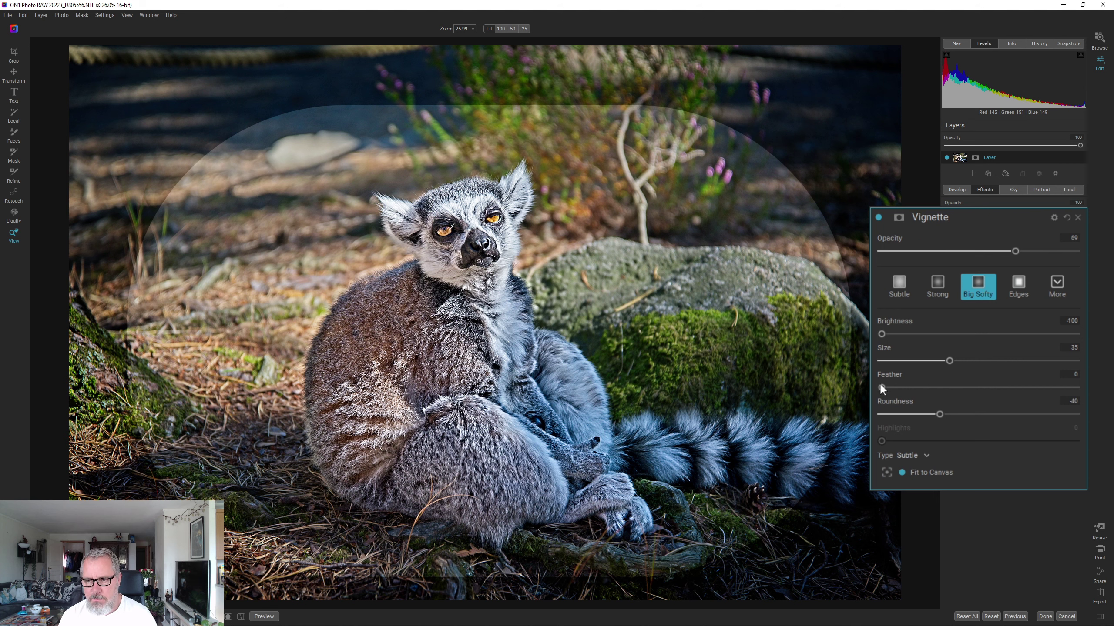
pyautogui.moveTo(882, 387); pyautogui.dragTo(1050, 400)
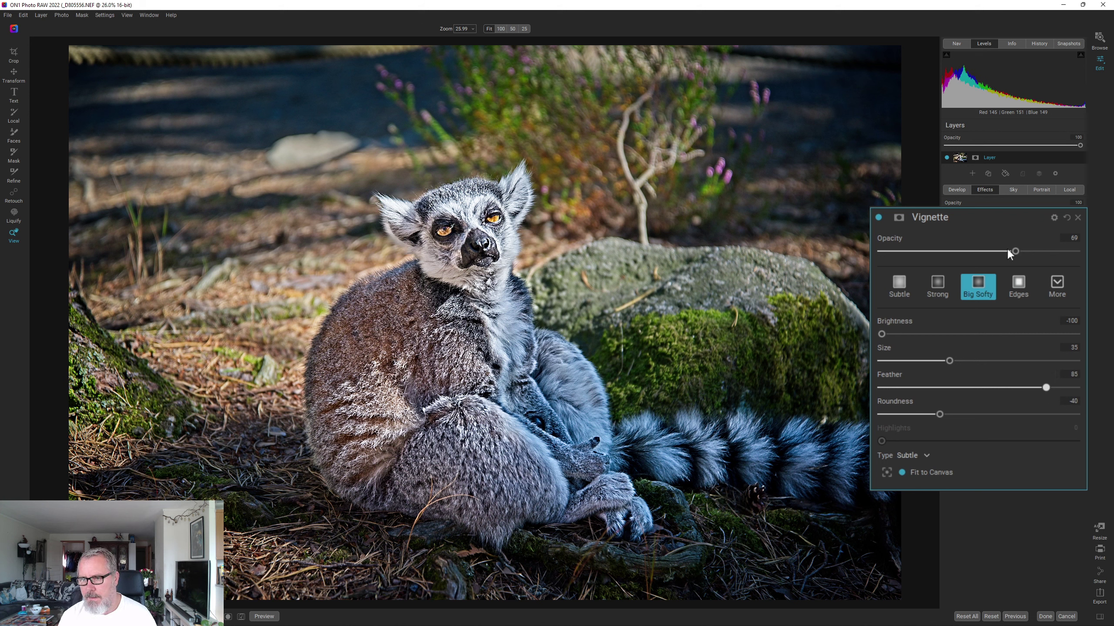
pyautogui.moveTo(1007, 253); pyautogui.dragTo(1006, 251)
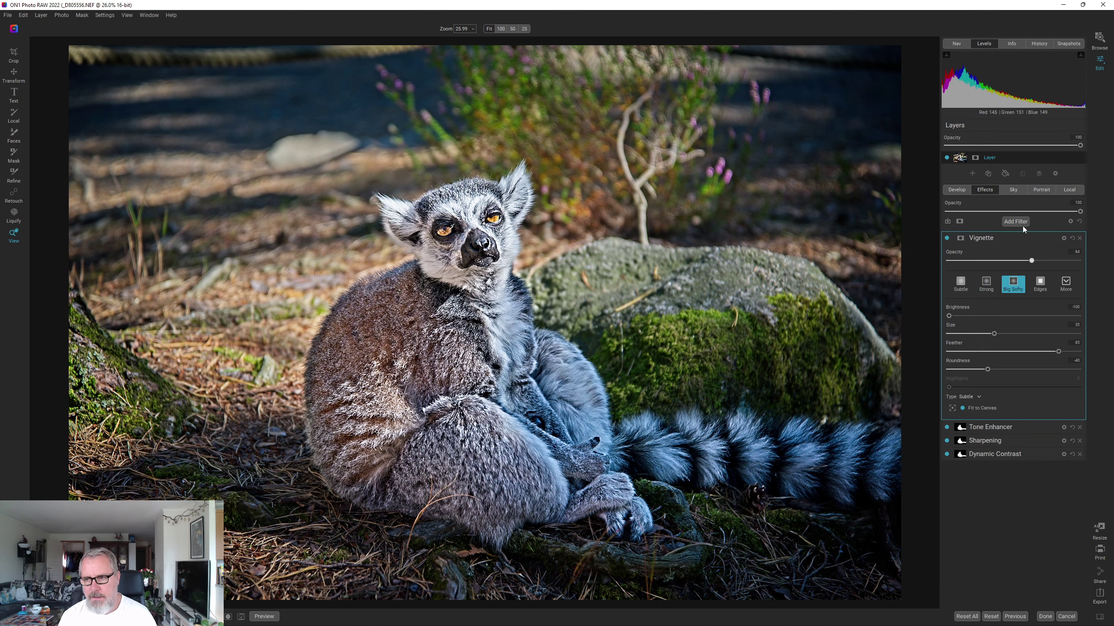
pyautogui.click(1023, 237)
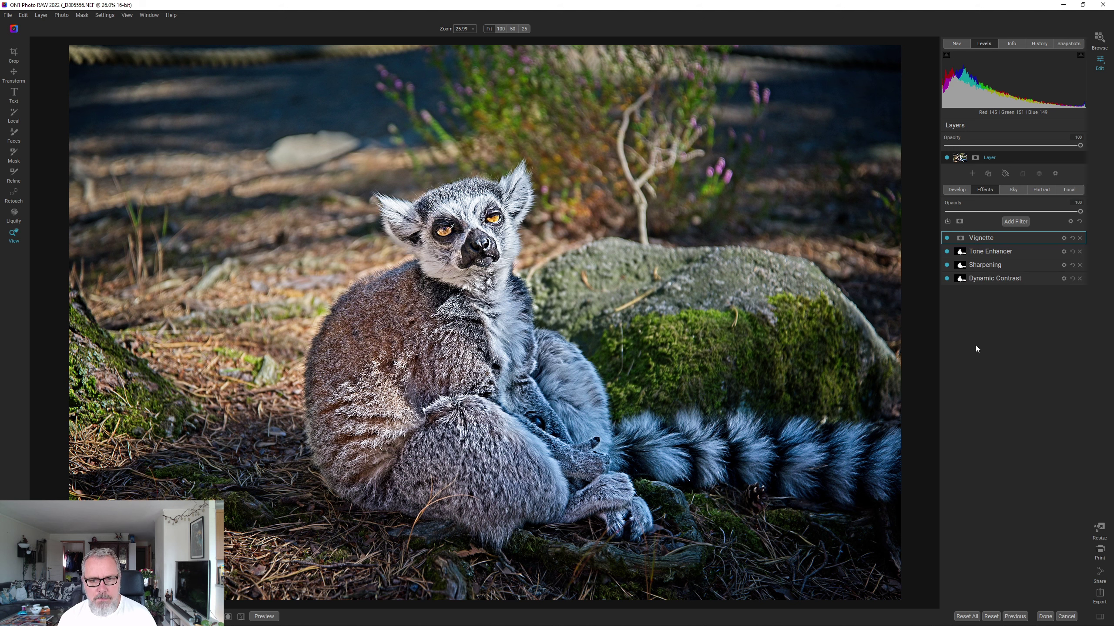
# Reduce the vignette opacity to 86, review the Tone Enhancer settings, and bring up the filters list.
pyautogui.click(1011, 238)
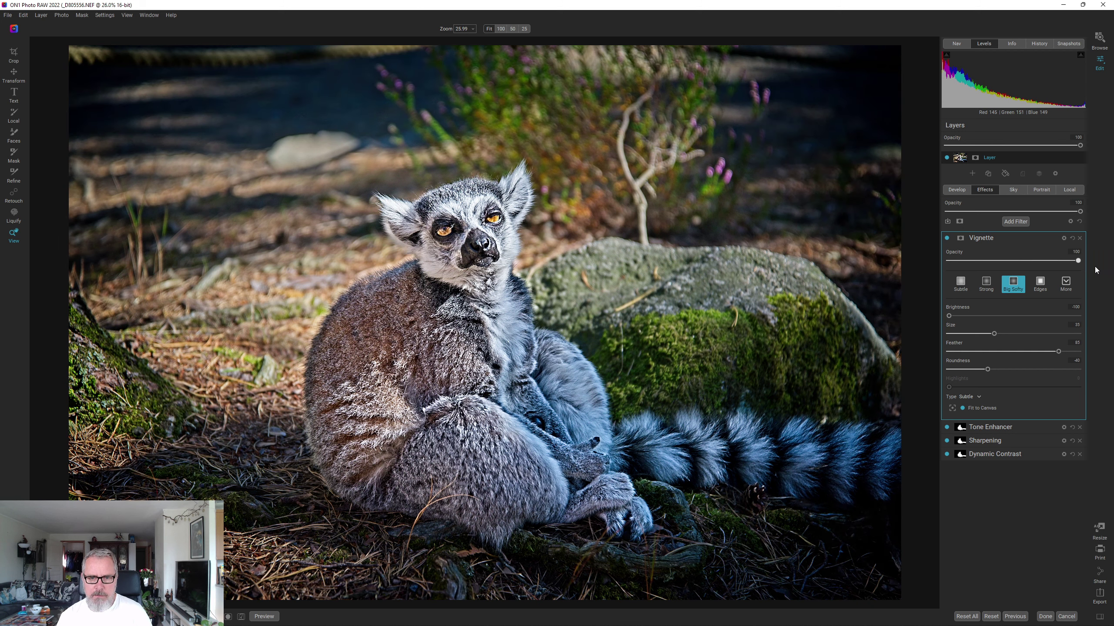
pyautogui.moveTo(1074, 268); pyautogui.dragTo(1060, 268)
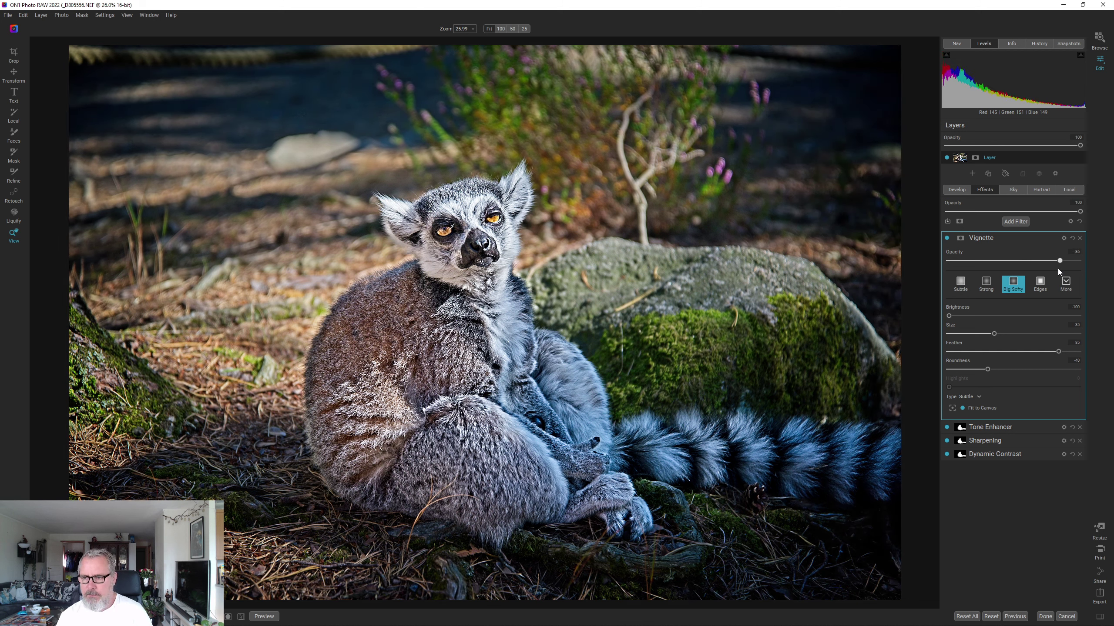
pyautogui.click(1039, 237)
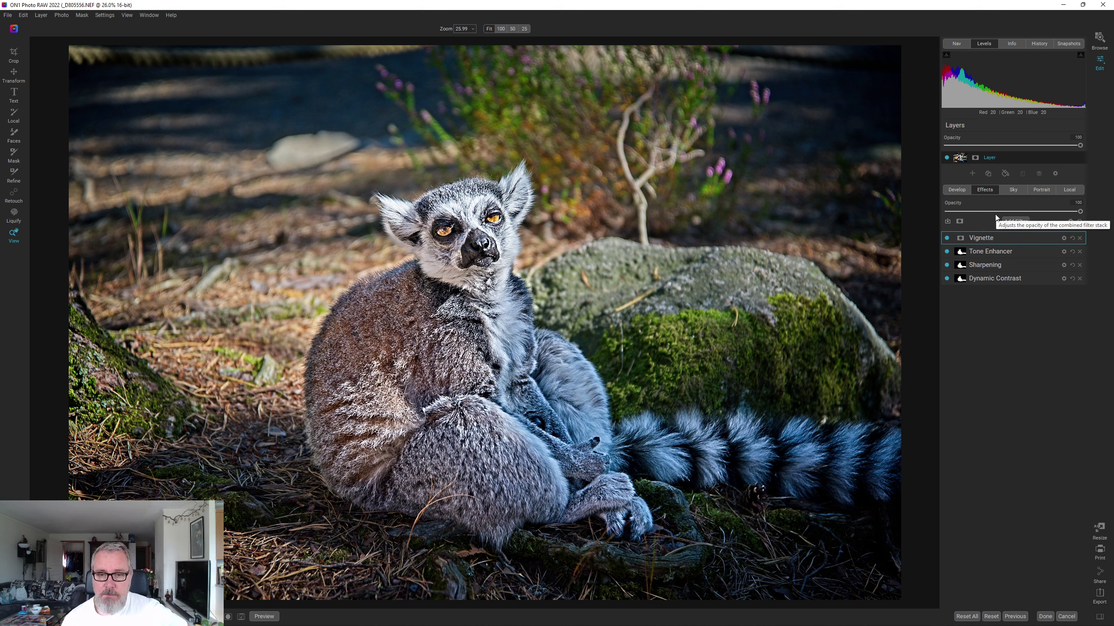
pyautogui.click(991, 252)
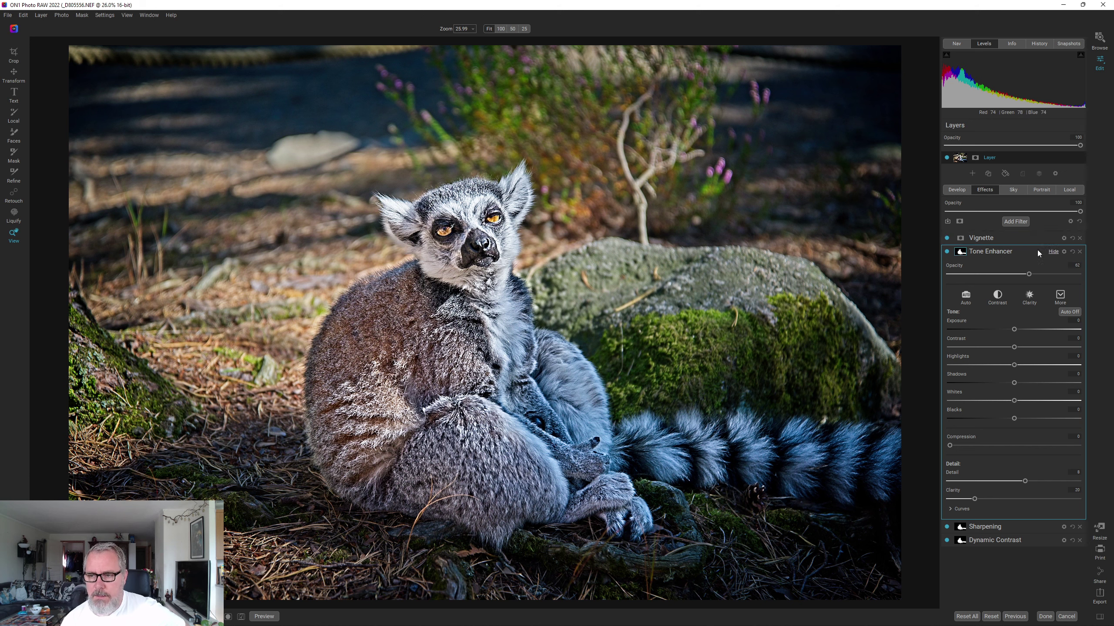
pyautogui.click(1009, 221)
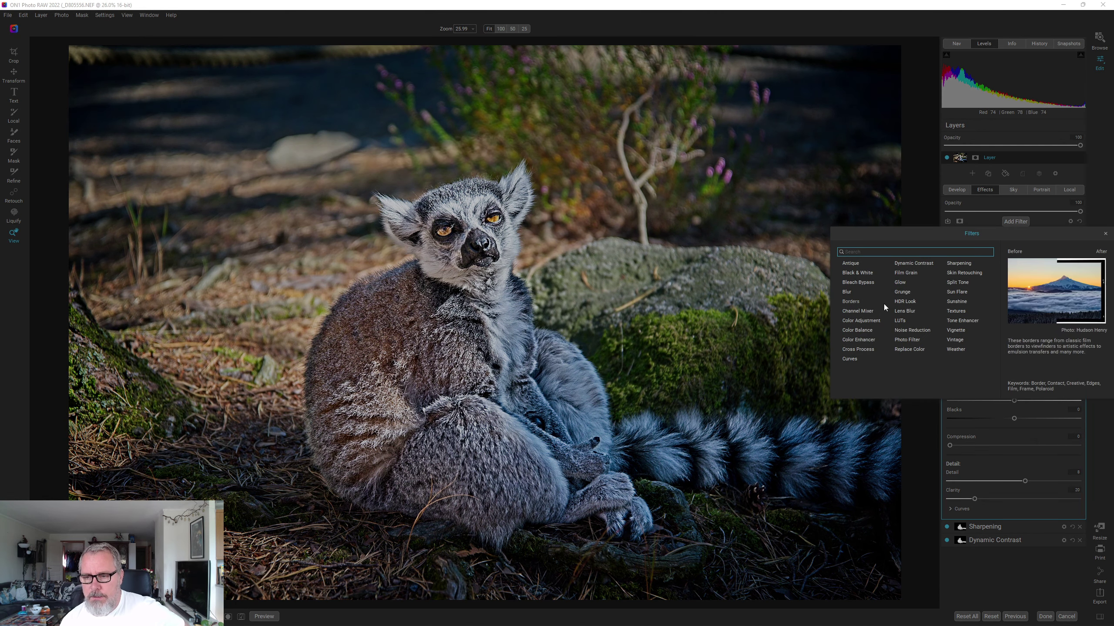
# Add a Glow filter using the Normal preset and lower its opacity to 61.
pyautogui.click(899, 282)
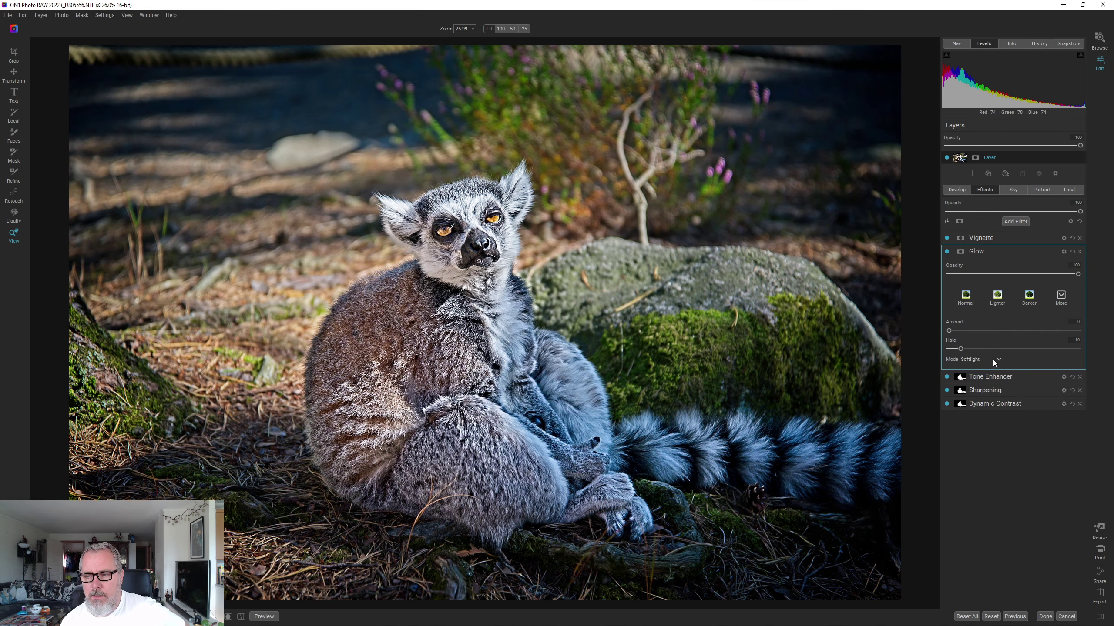
pyautogui.click(965, 297)
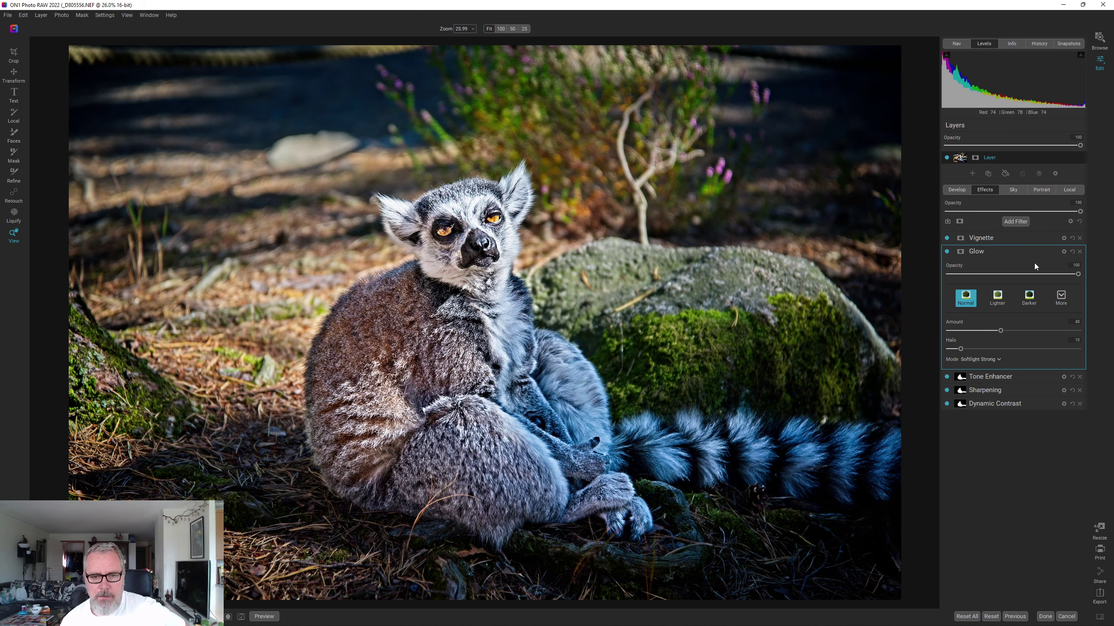
pyautogui.click(1036, 275)
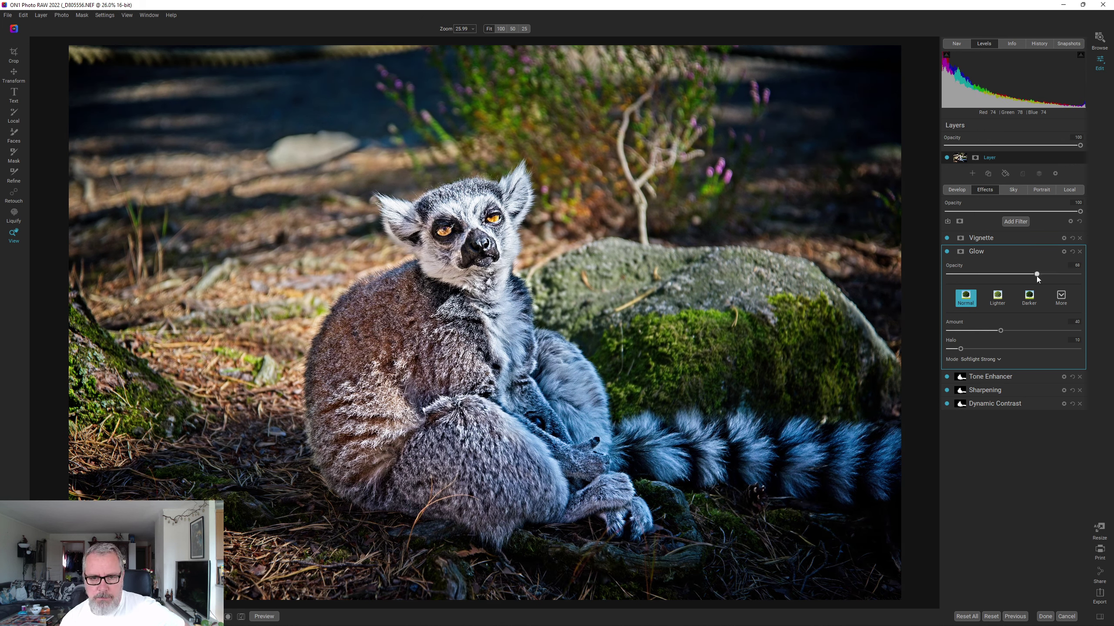
pyautogui.moveTo(1028, 278); pyautogui.dragTo(1028, 278)
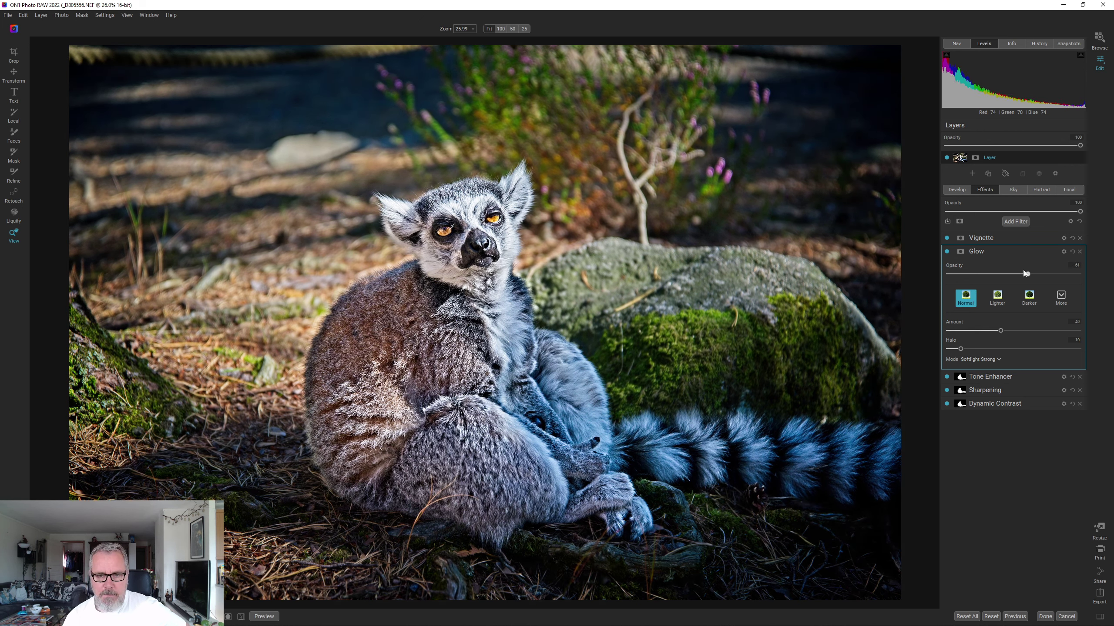